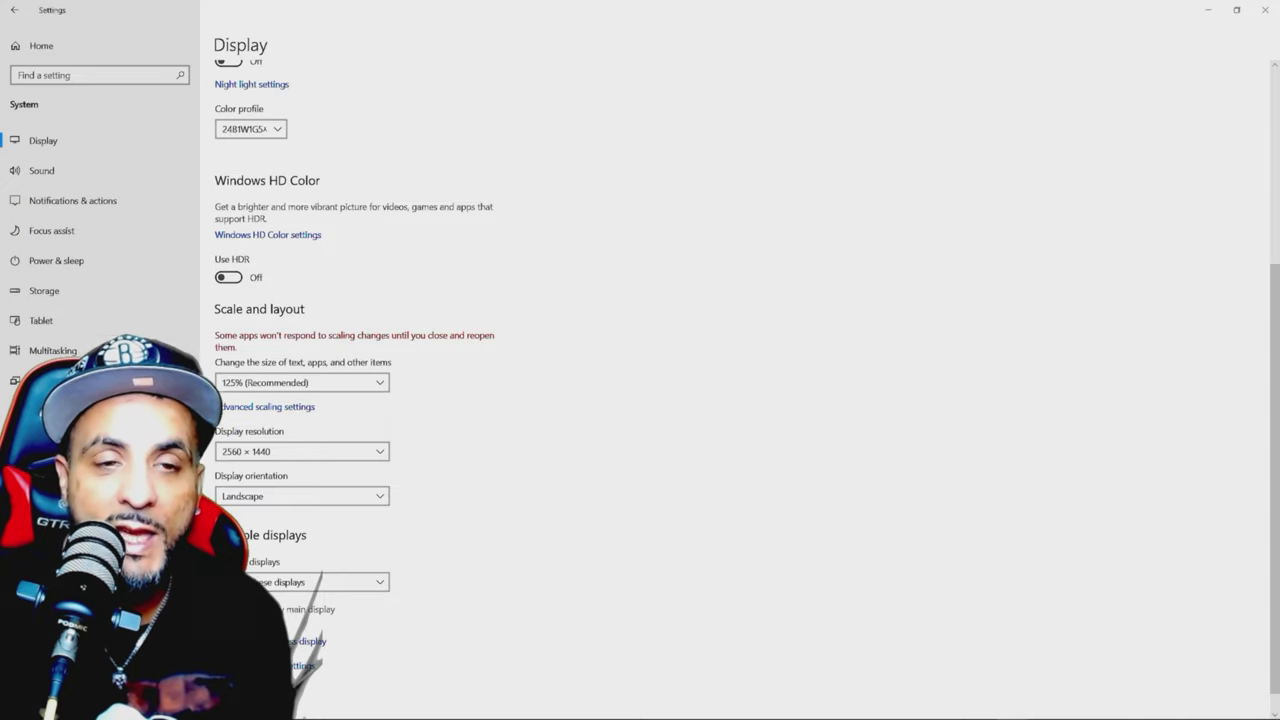
Review the display arrangement and layout options, and open the advanced display settings.
{"action": "scroll", "coordinate": [253, 207], "scroll_direction": "up", "scroll_amount": 3}
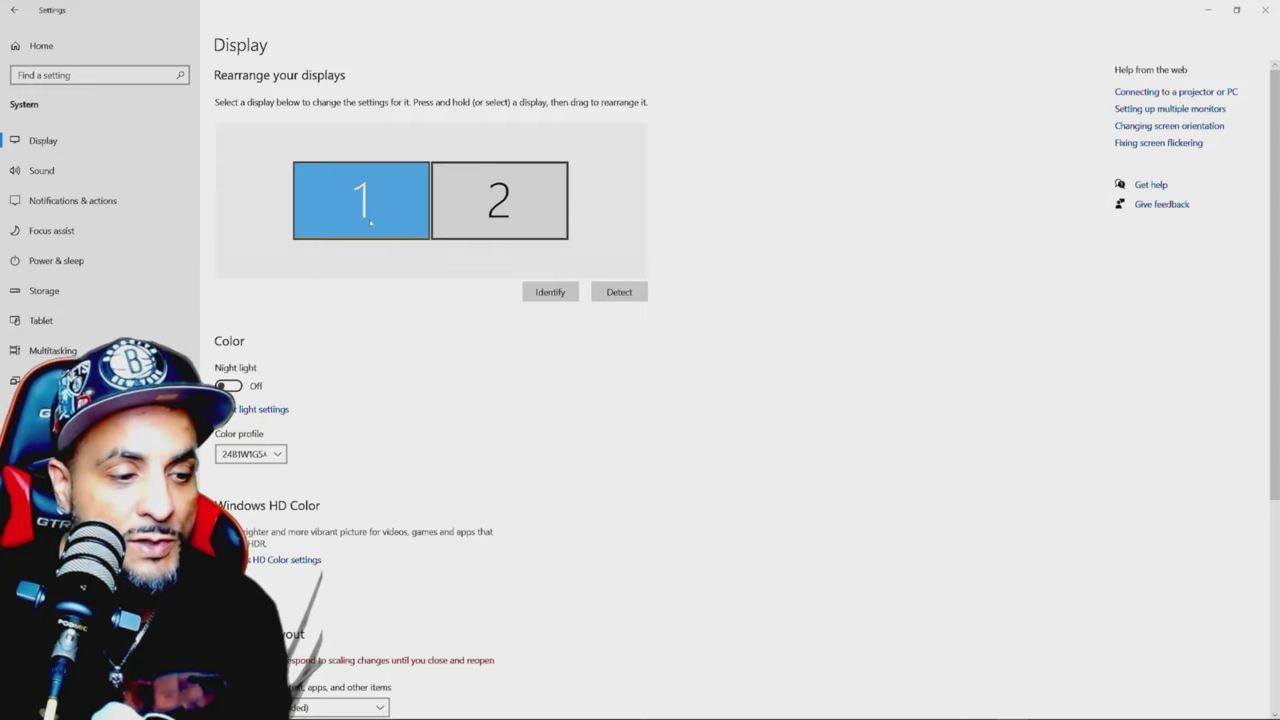
{"action": "left_click_drag", "start_coordinate": [403, 221], "coordinate": [365, 200]}
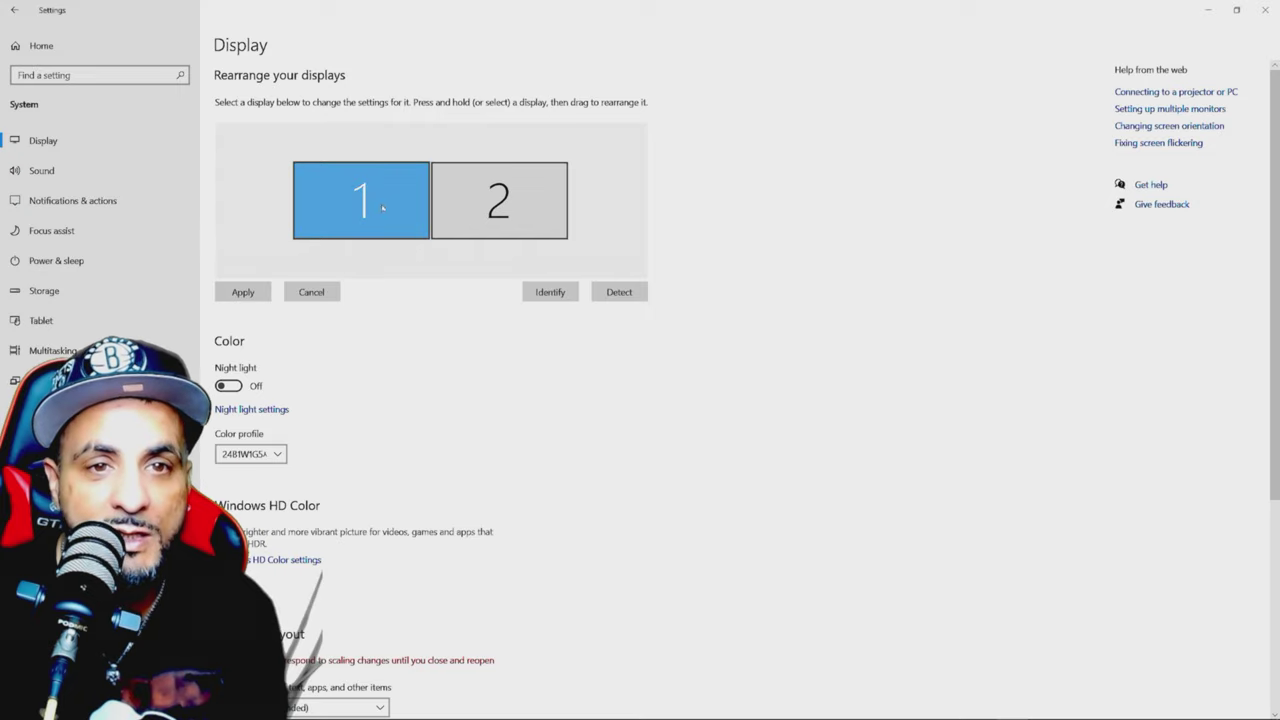
{"action": "scroll", "coordinate": [414, 349], "scroll_direction": "down", "scroll_amount": 4}
{"action": "scroll", "coordinate": [437, 363], "scroll_direction": "up", "scroll_amount": 3}
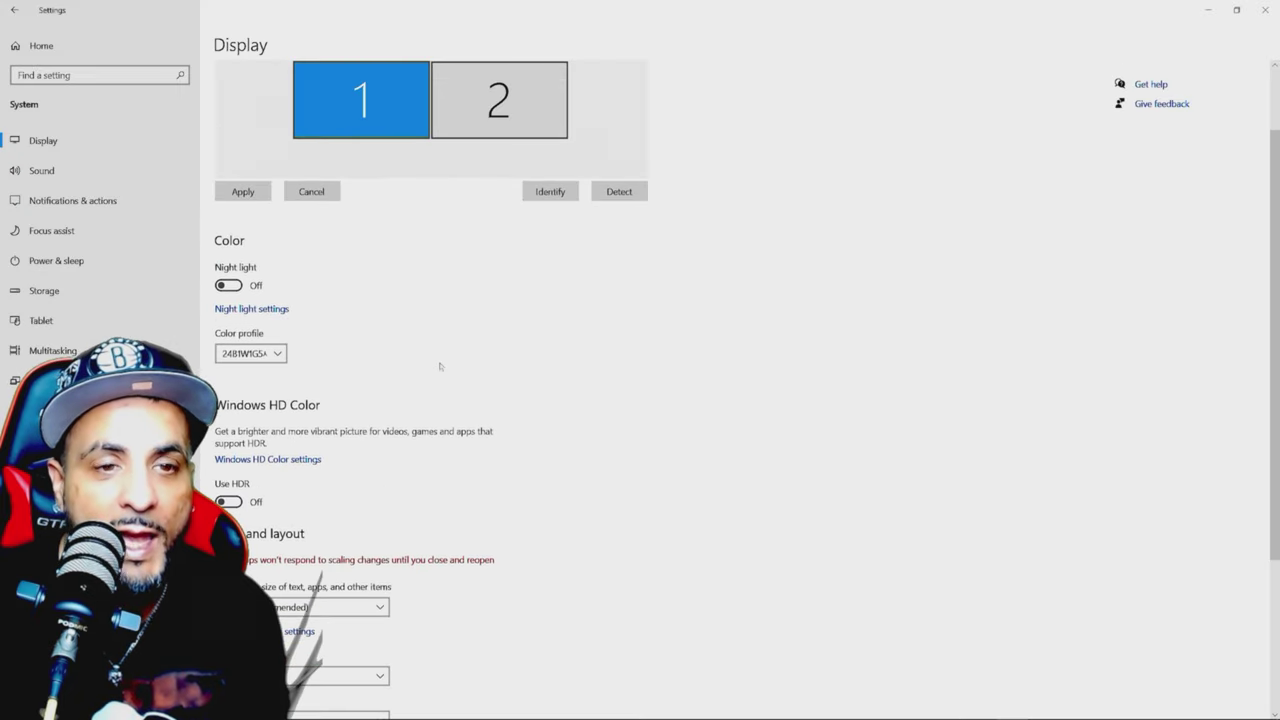
{"action": "scroll", "coordinate": [440, 366], "scroll_direction": "down", "scroll_amount": 3}
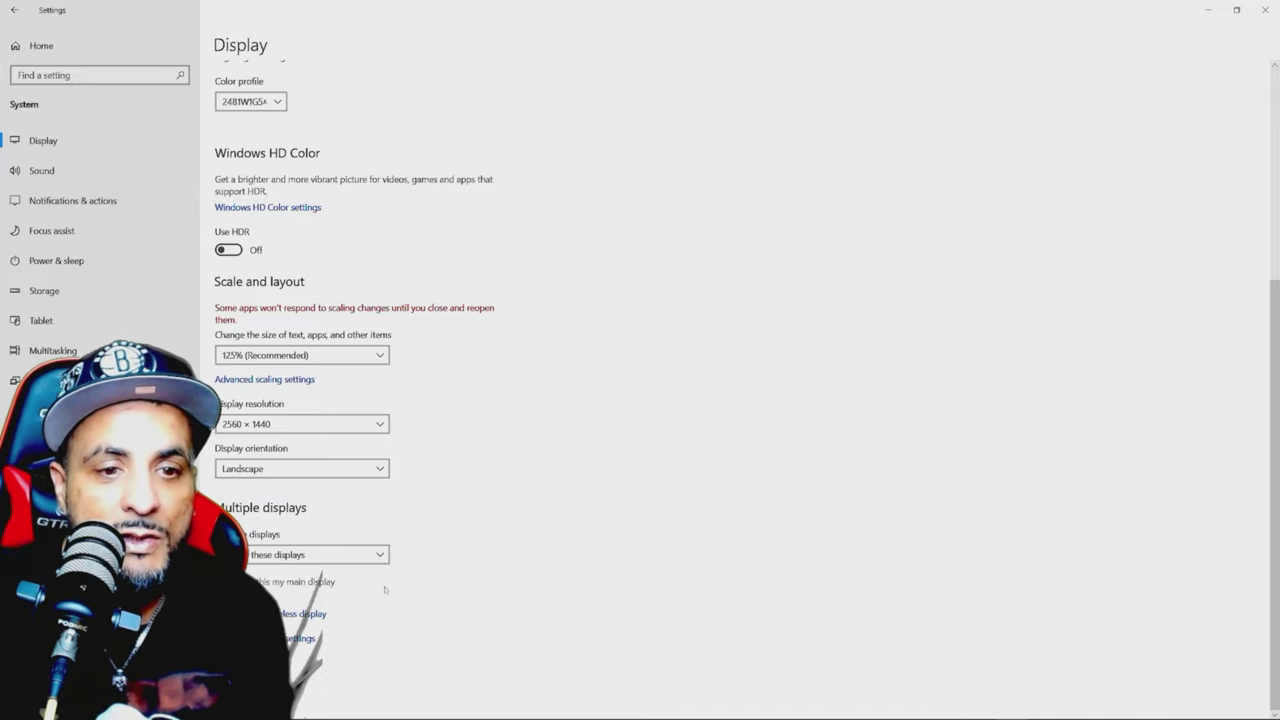
{"action": "left_click", "coordinate": [282, 641]}
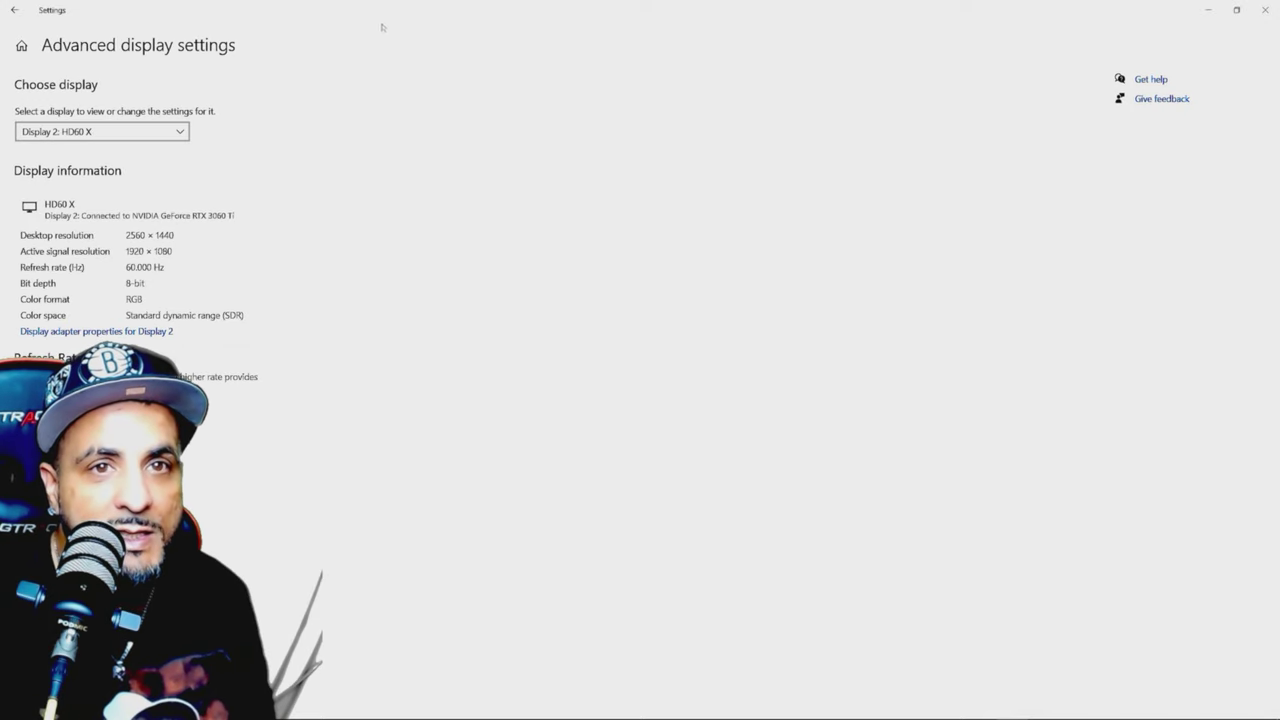
Shrink the settings window and examine the display information and refresh rate section for Display 2: HD60 X.
{"action": "left_click_drag", "start_coordinate": [381, 27], "coordinate": [608, 147]}
{"action": "scroll", "coordinate": [647, 218], "scroll_direction": "down", "scroll_amount": 2}
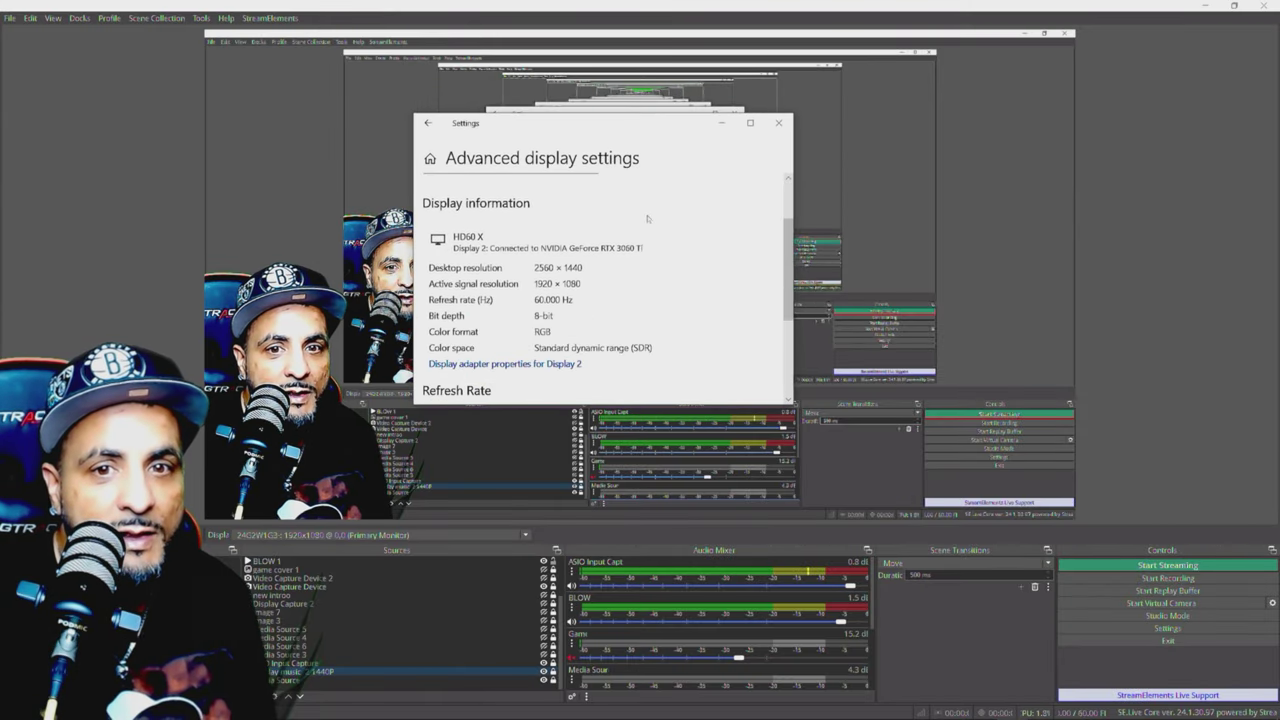
{"action": "scroll", "coordinate": [590, 330], "scroll_direction": "down", "scroll_amount": 4}
{"action": "scroll", "coordinate": [586, 343], "scroll_direction": "up", "scroll_amount": 3}
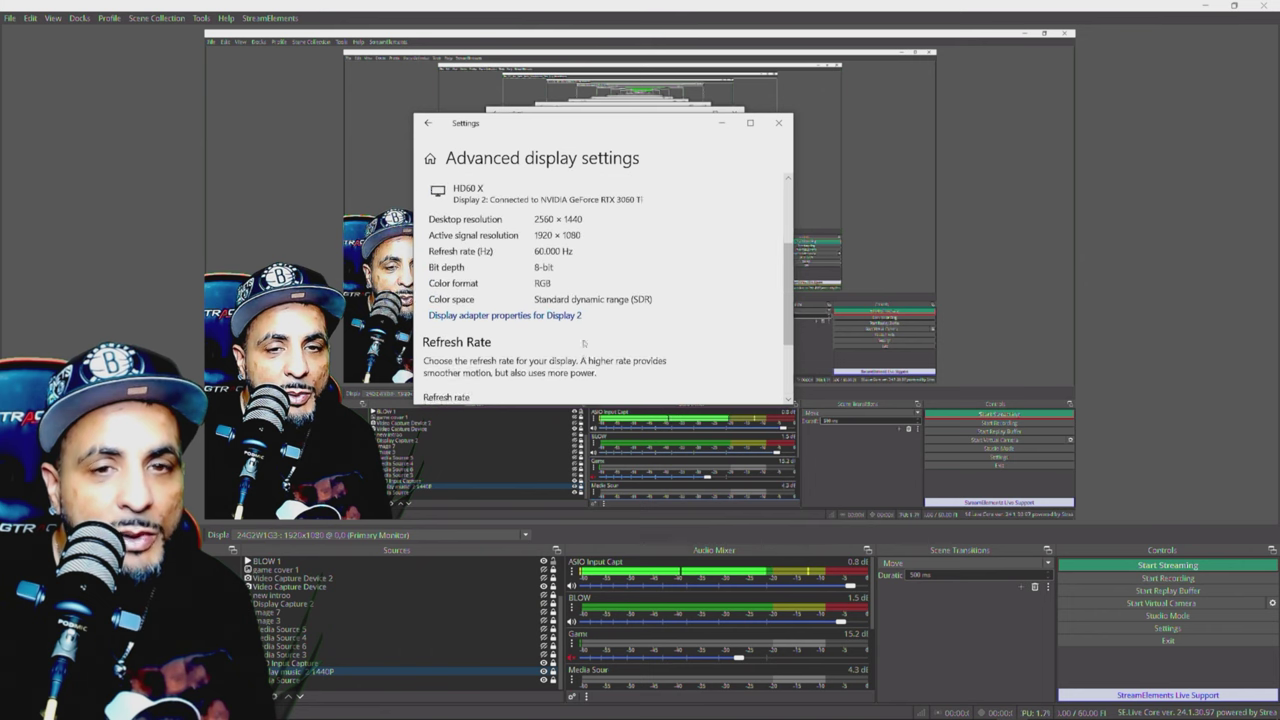
{"action": "scroll", "coordinate": [583, 343], "scroll_direction": "up", "scroll_amount": 1}
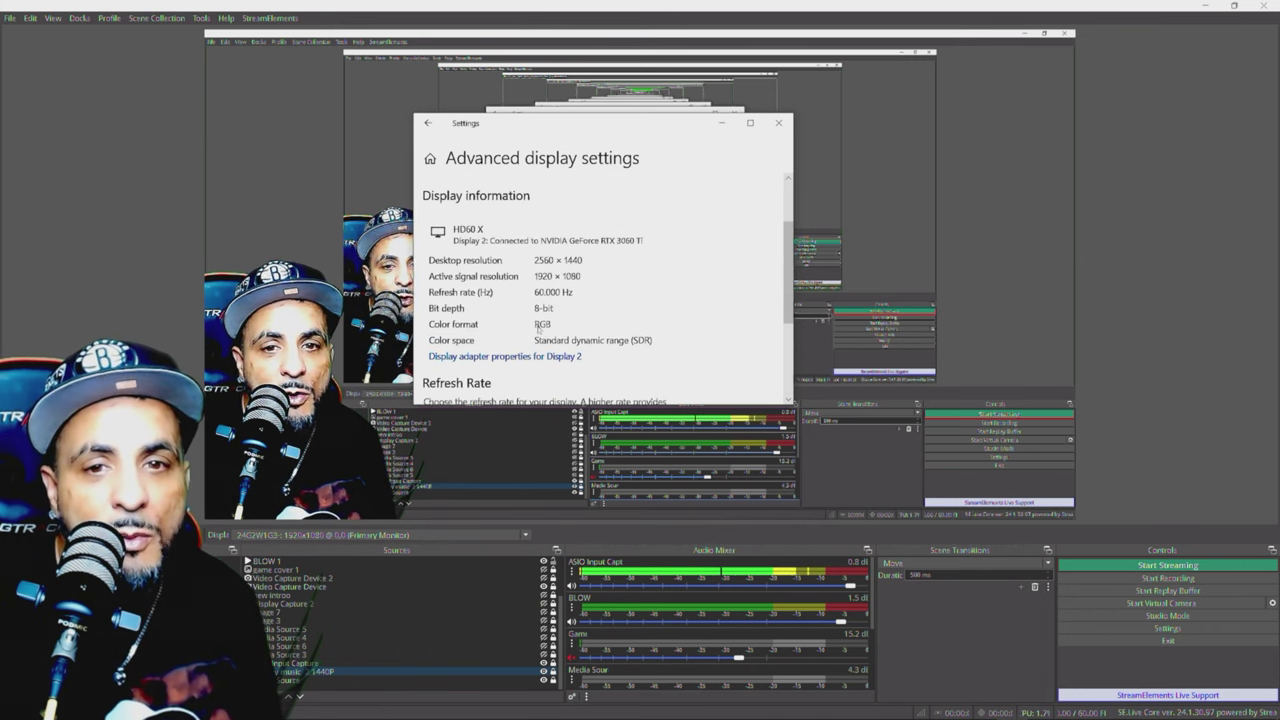
{"action": "scroll", "coordinate": [702, 316], "scroll_direction": "down", "scroll_amount": 2}
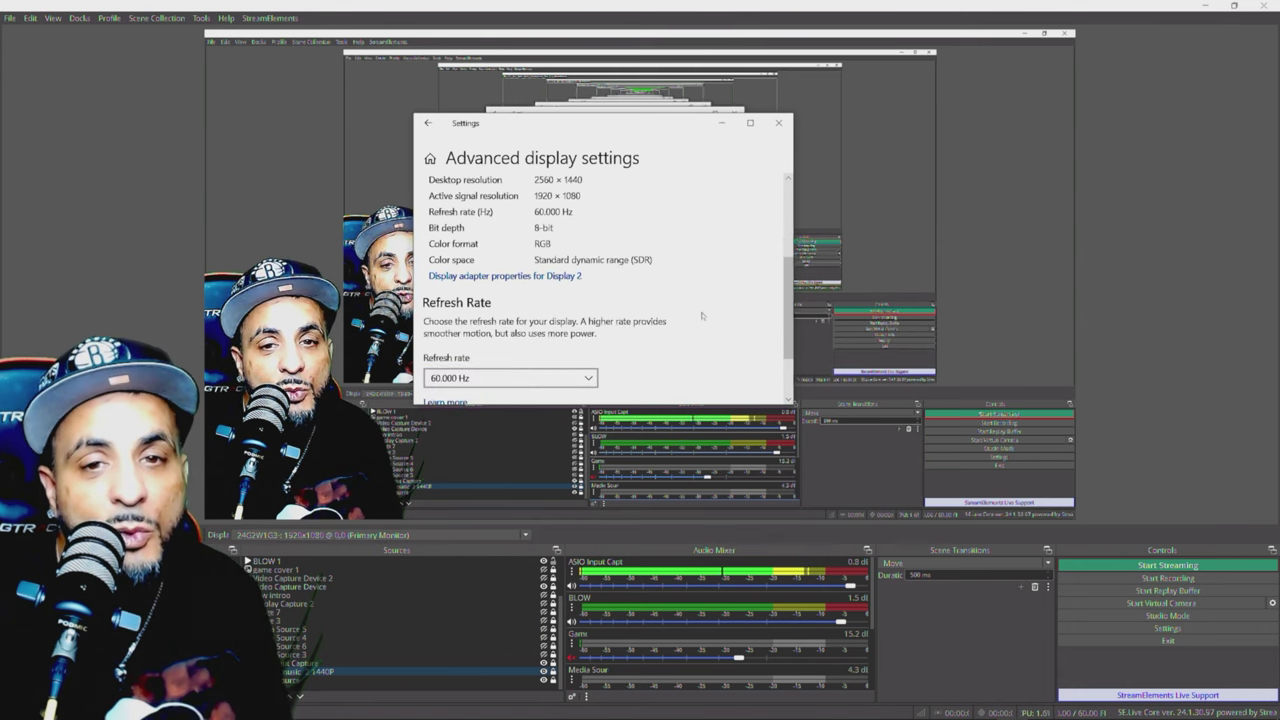
{"action": "scroll", "coordinate": [600, 310], "scroll_direction": "down", "scroll_amount": 2}
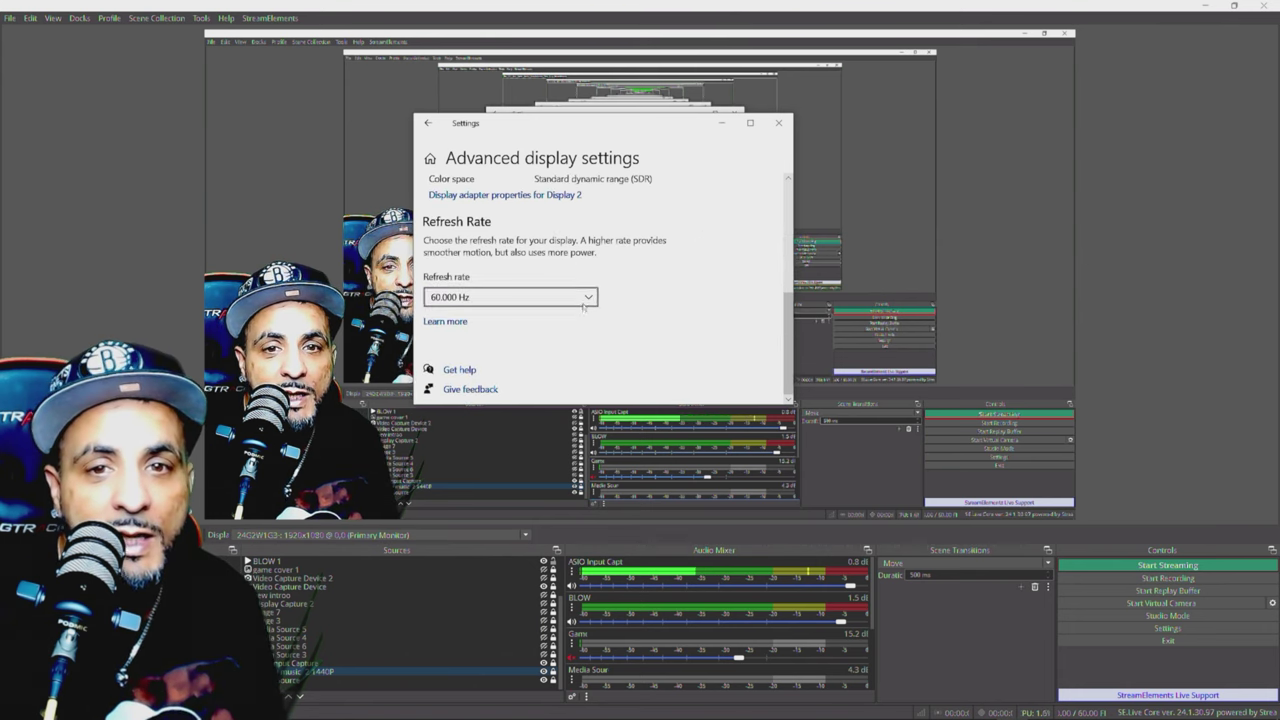
{"action": "scroll", "coordinate": [585, 300], "scroll_direction": "up", "scroll_amount": 5}
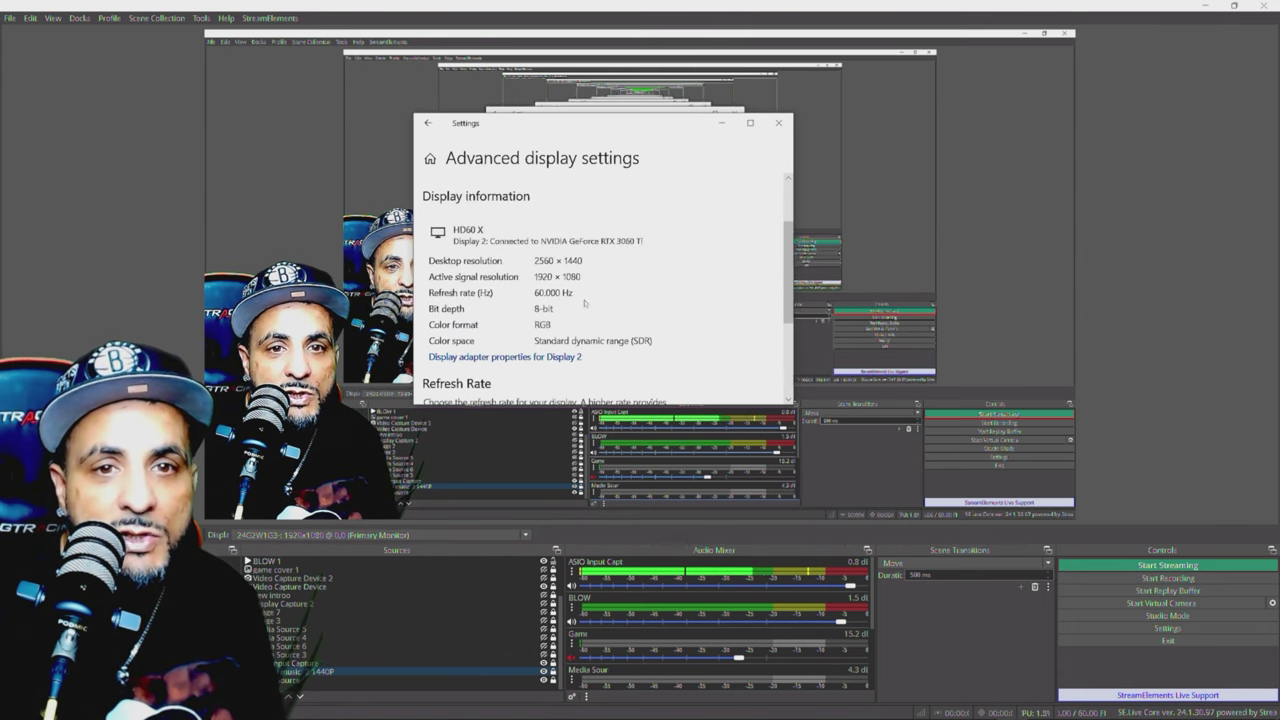
Choose Display 1: 24G2W1G3- as the display to configure and check which refresh rates are offered for it.
{"action": "left_click", "coordinate": [582, 250]}
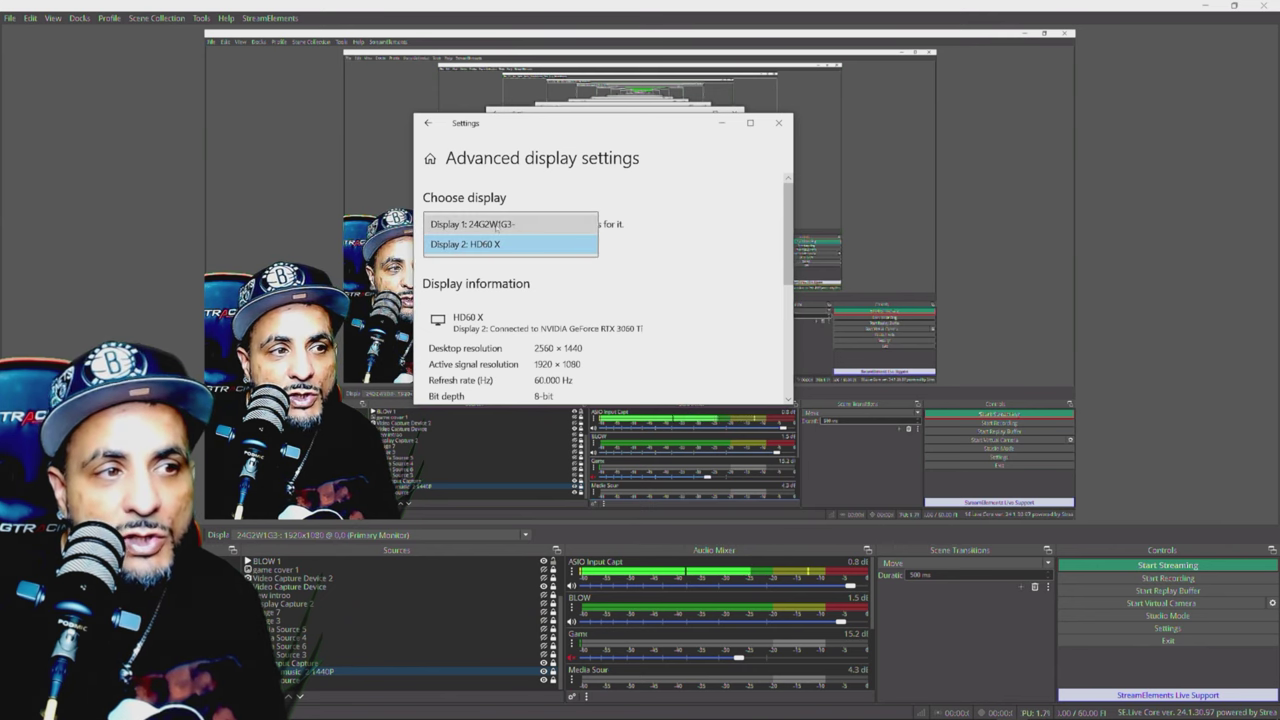
{"action": "left_click", "coordinate": [497, 225]}
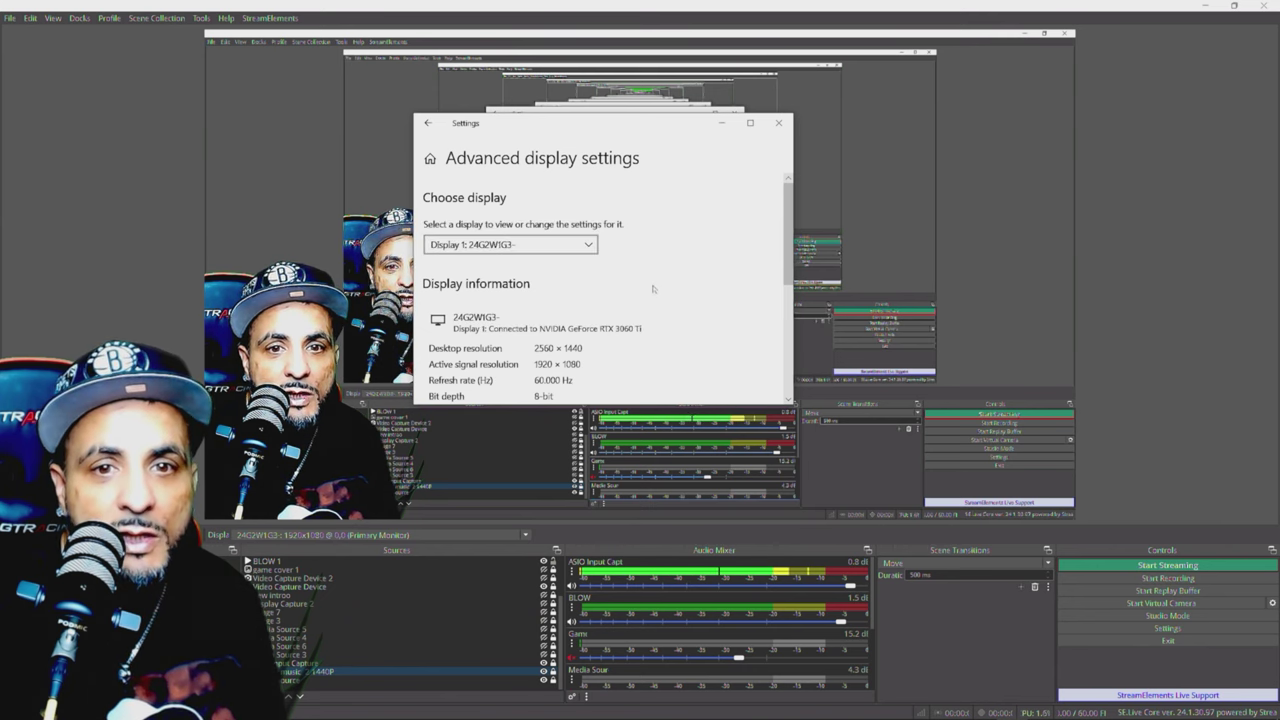
{"action": "scroll", "coordinate": [652, 288], "scroll_direction": "down", "scroll_amount": 3}
{"action": "scroll", "coordinate": [660, 314], "scroll_direction": "down", "scroll_amount": 2}
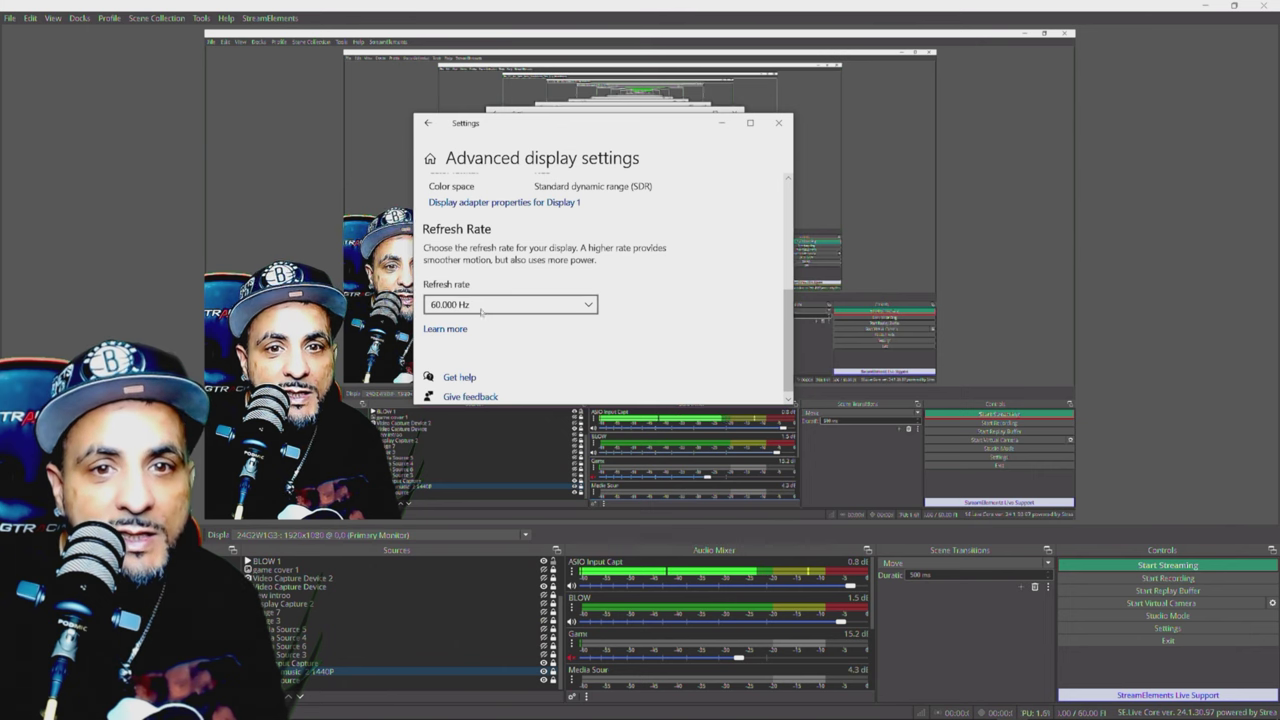
{"action": "left_click", "coordinate": [540, 308]}
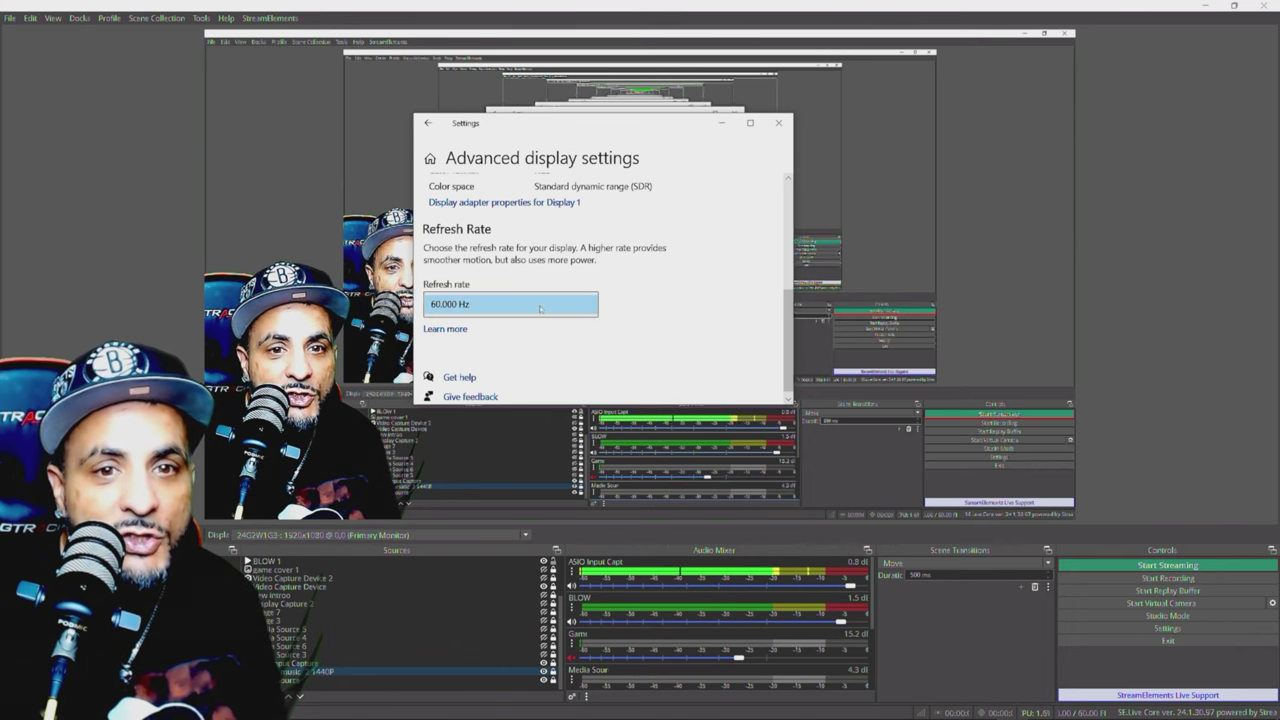
{"action": "left_click", "coordinate": [540, 308]}
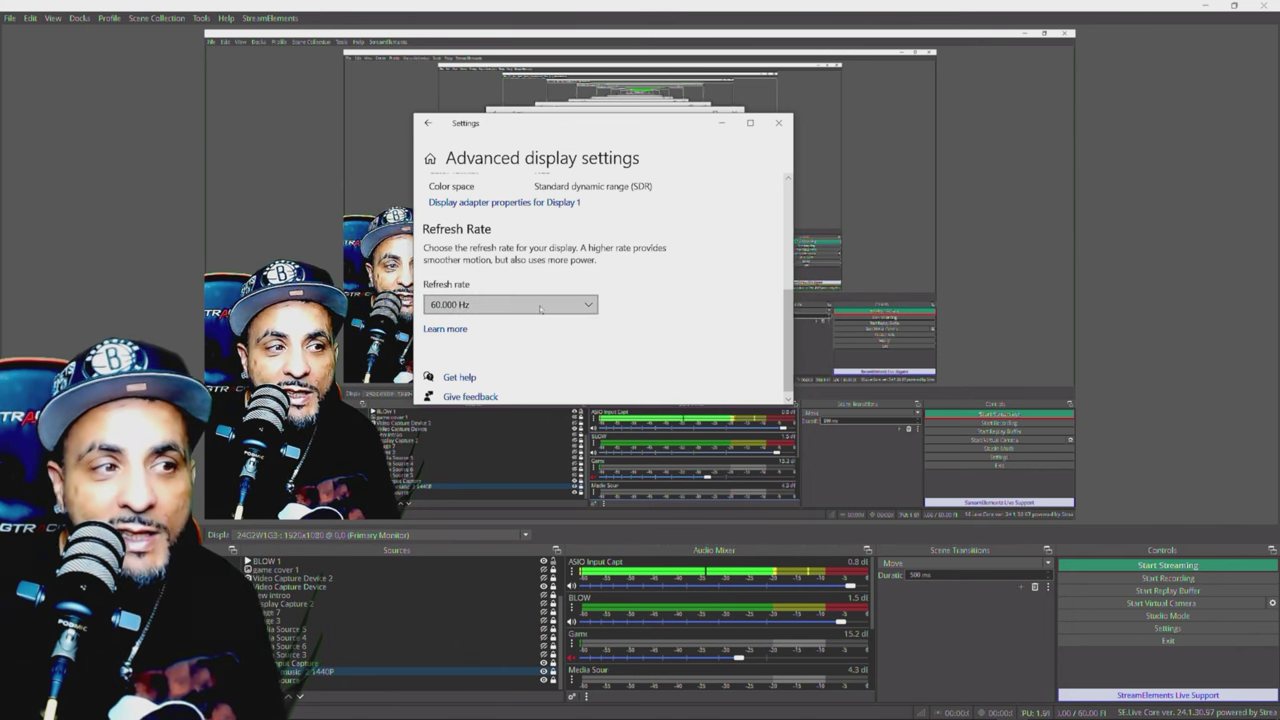
Set Display 1's screen refresh rate to 165 Hertz in its adapter properties, keep the change and check the display information.
{"action": "left_click", "coordinate": [742, 122]}
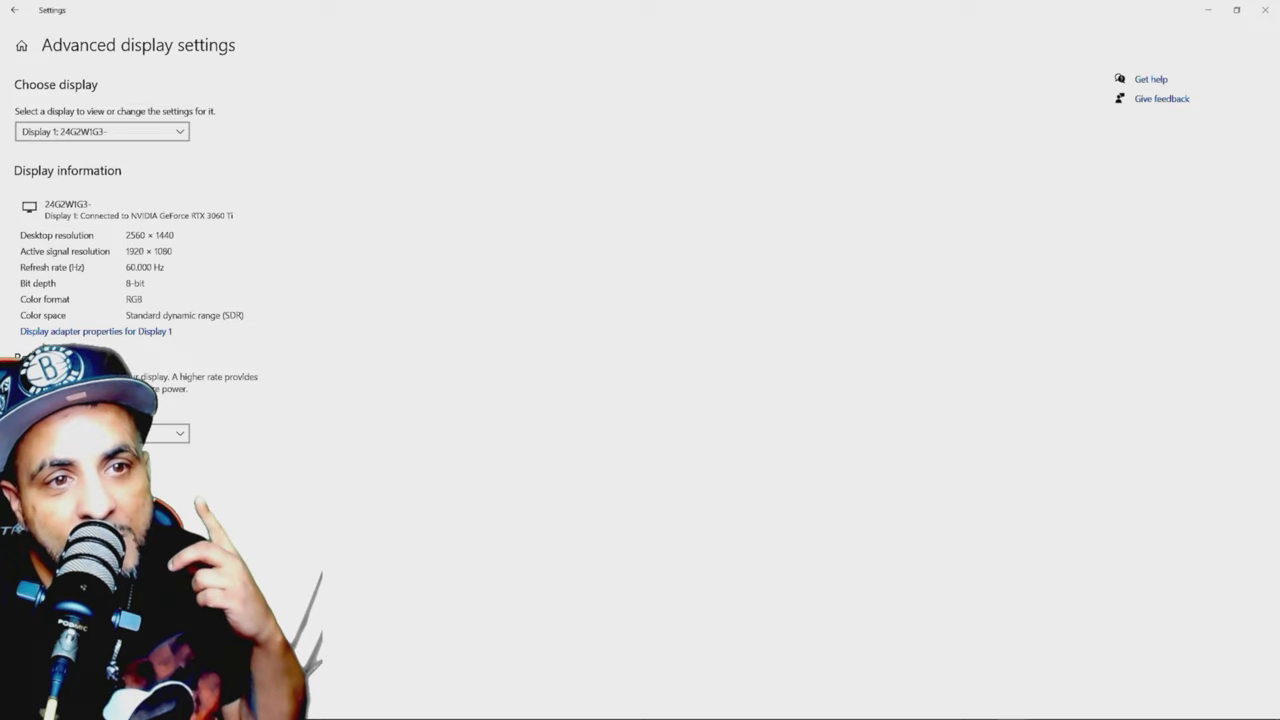
{"action": "left_click", "coordinate": [128, 334]}
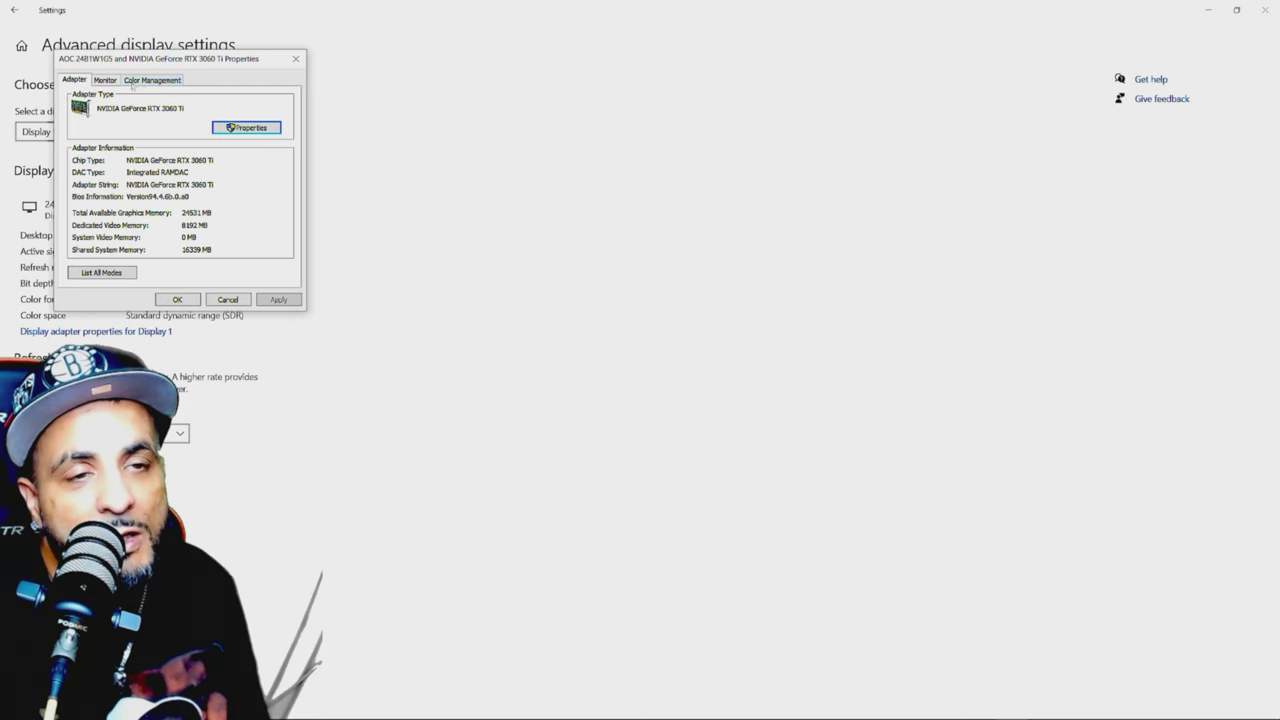
{"action": "left_click", "coordinate": [106, 80]}
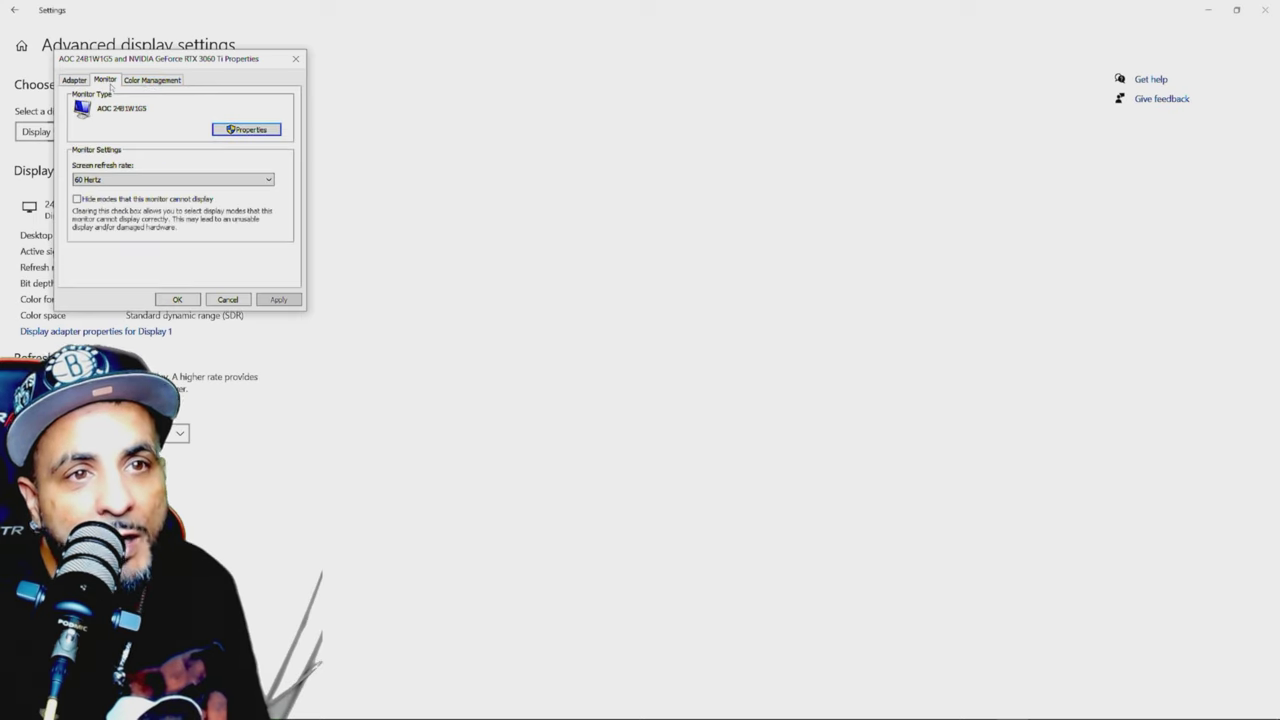
{"action": "left_click", "coordinate": [220, 182]}
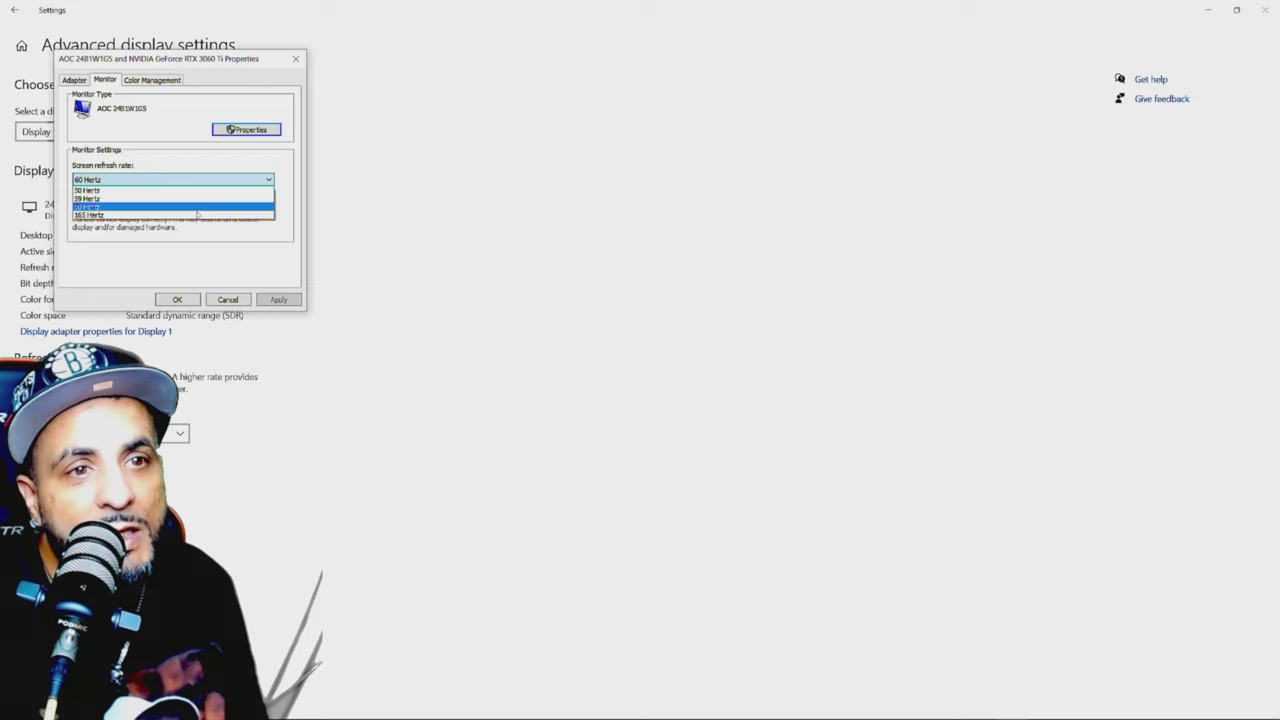
{"action": "left_click", "coordinate": [197, 215]}
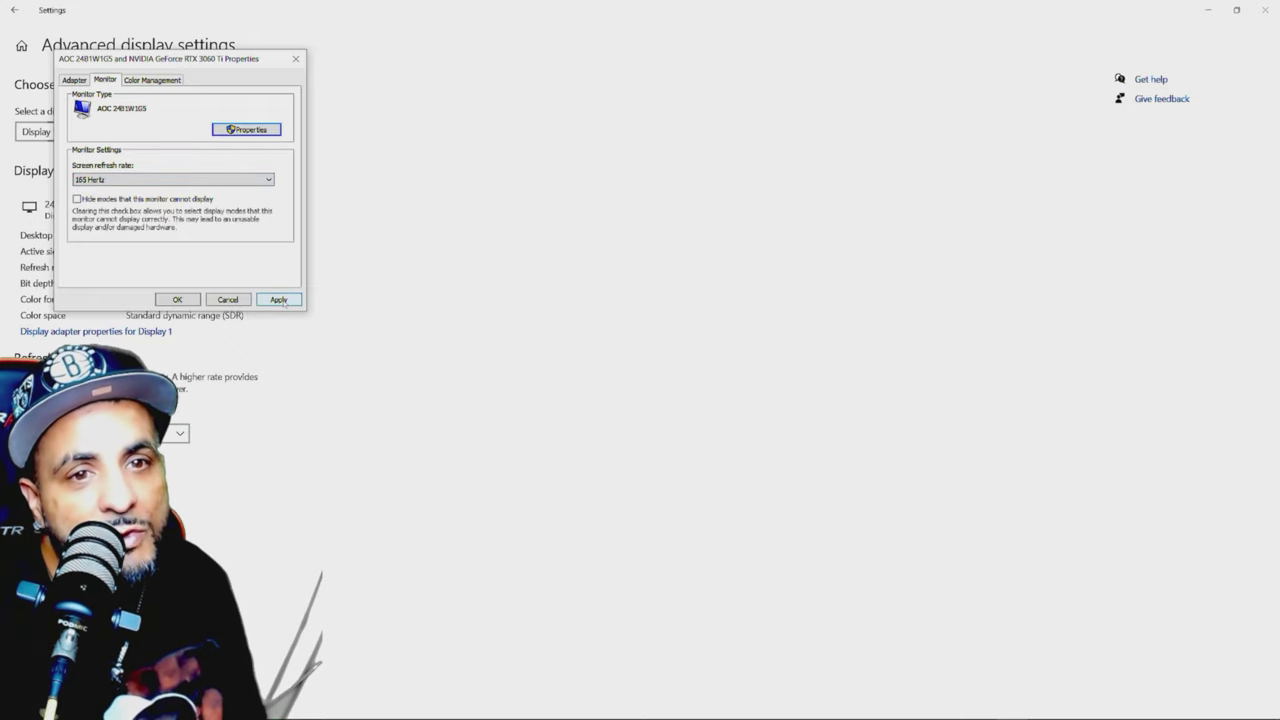
{"action": "left_click", "coordinate": [280, 300]}
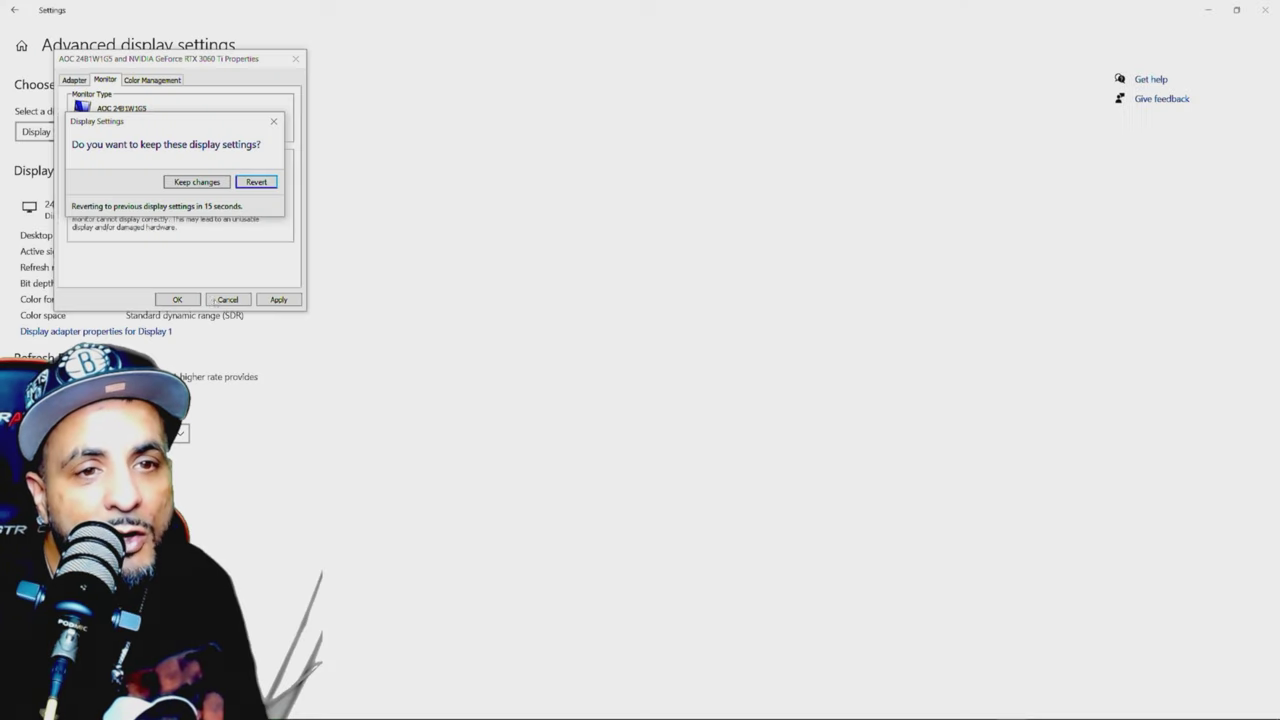
{"action": "left_click", "coordinate": [210, 184]}
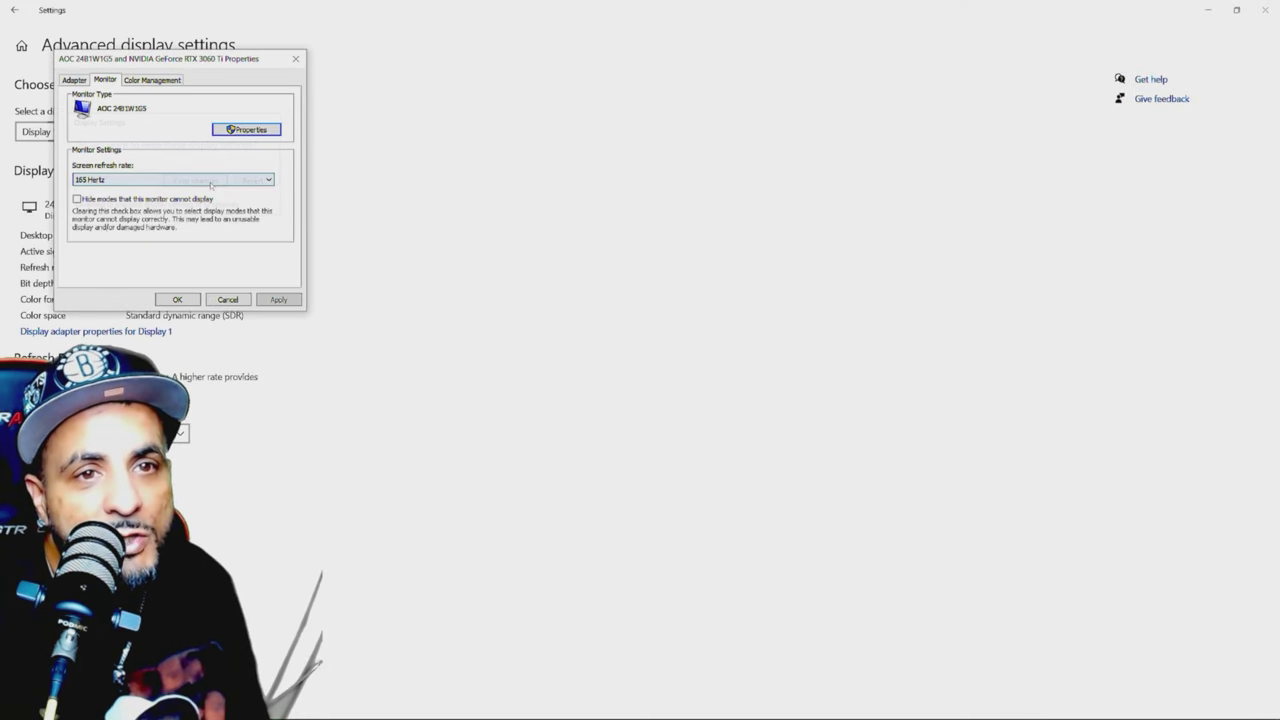
{"action": "left_click", "coordinate": [177, 300]}
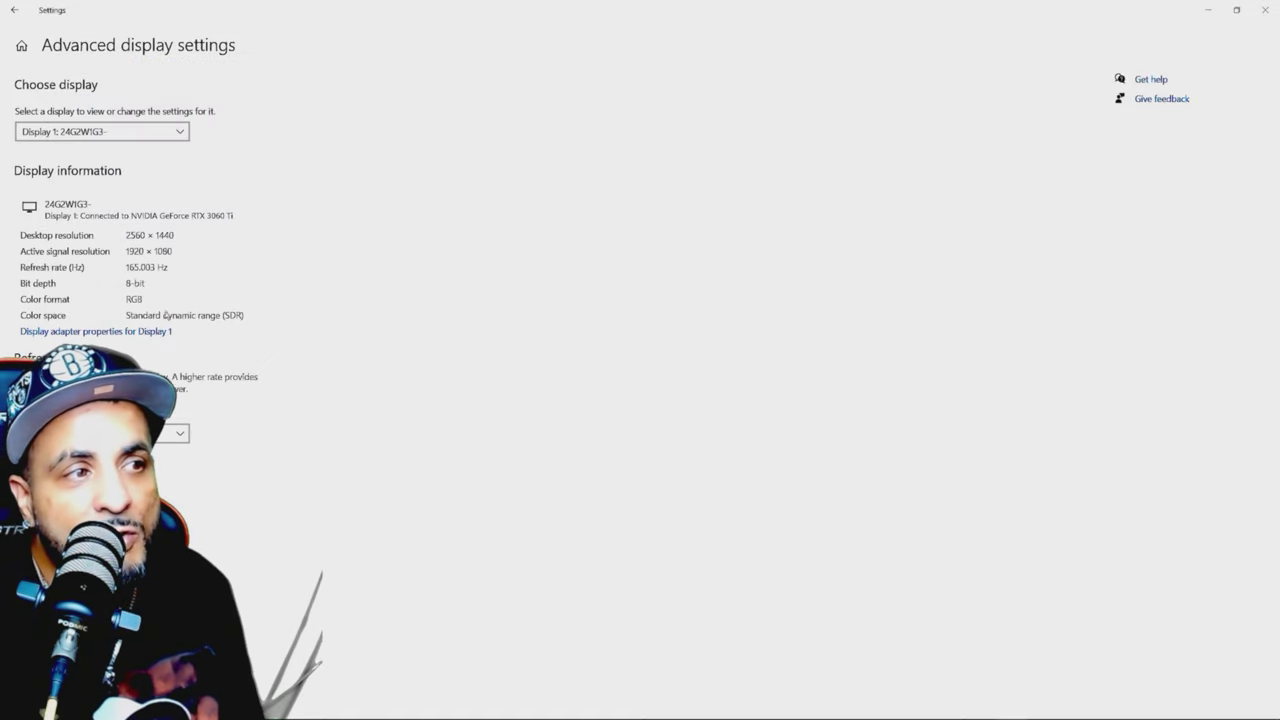
{"action": "left_click_drag", "start_coordinate": [433, 7], "coordinate": [557, 130]}
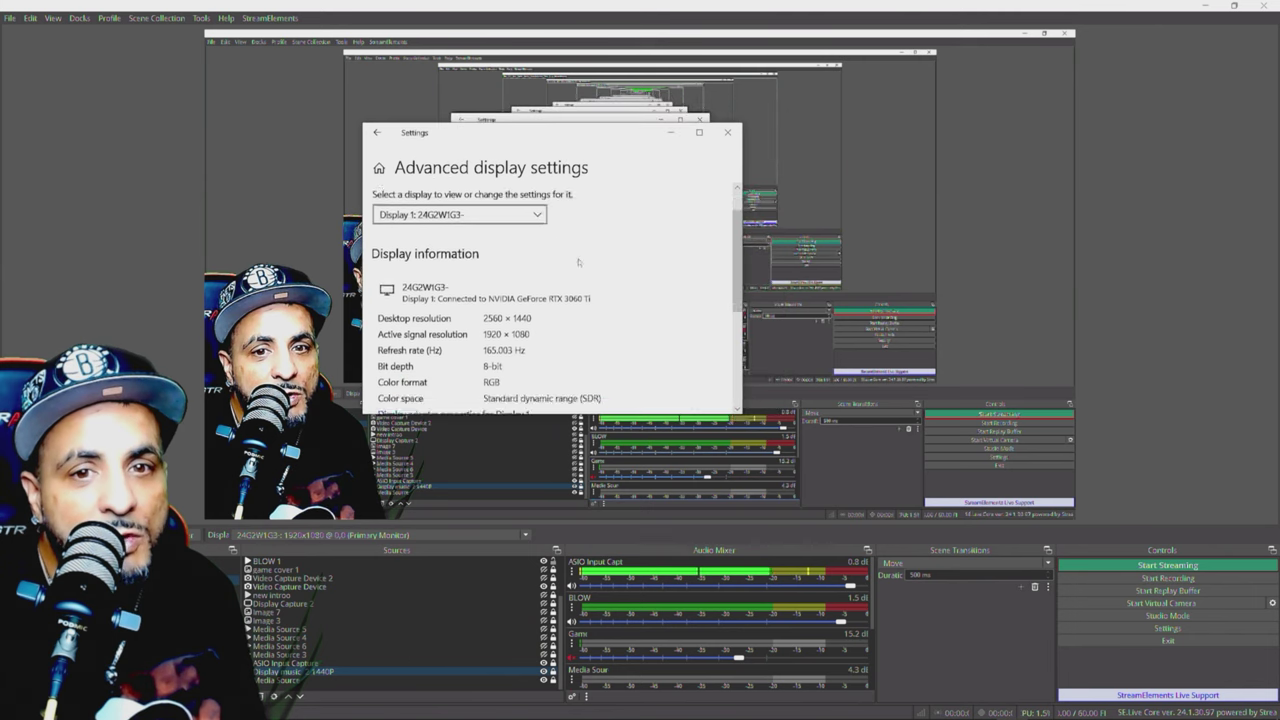
{"action": "scroll", "coordinate": [421, 340], "scroll_direction": "down", "scroll_amount": 3}
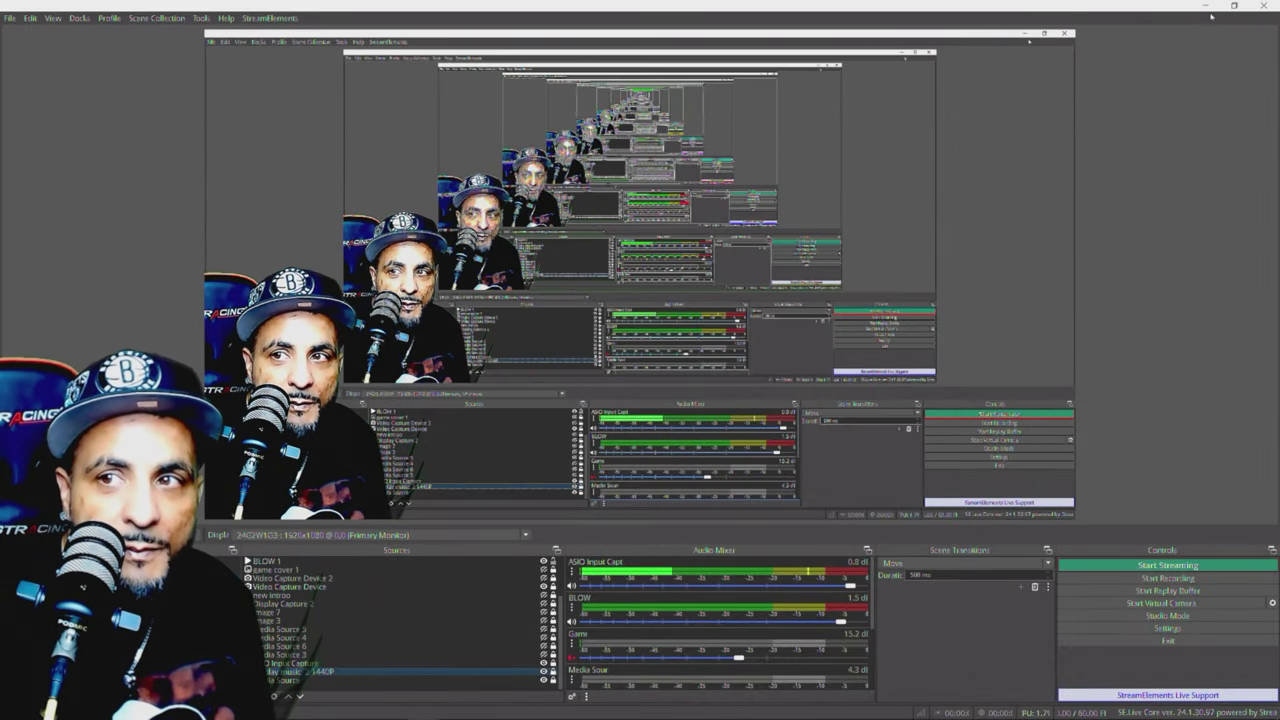
Switch to OBS and review the video resolution and FPS settings without changing them.
{"action": "left_click", "coordinate": [1101, 630]}
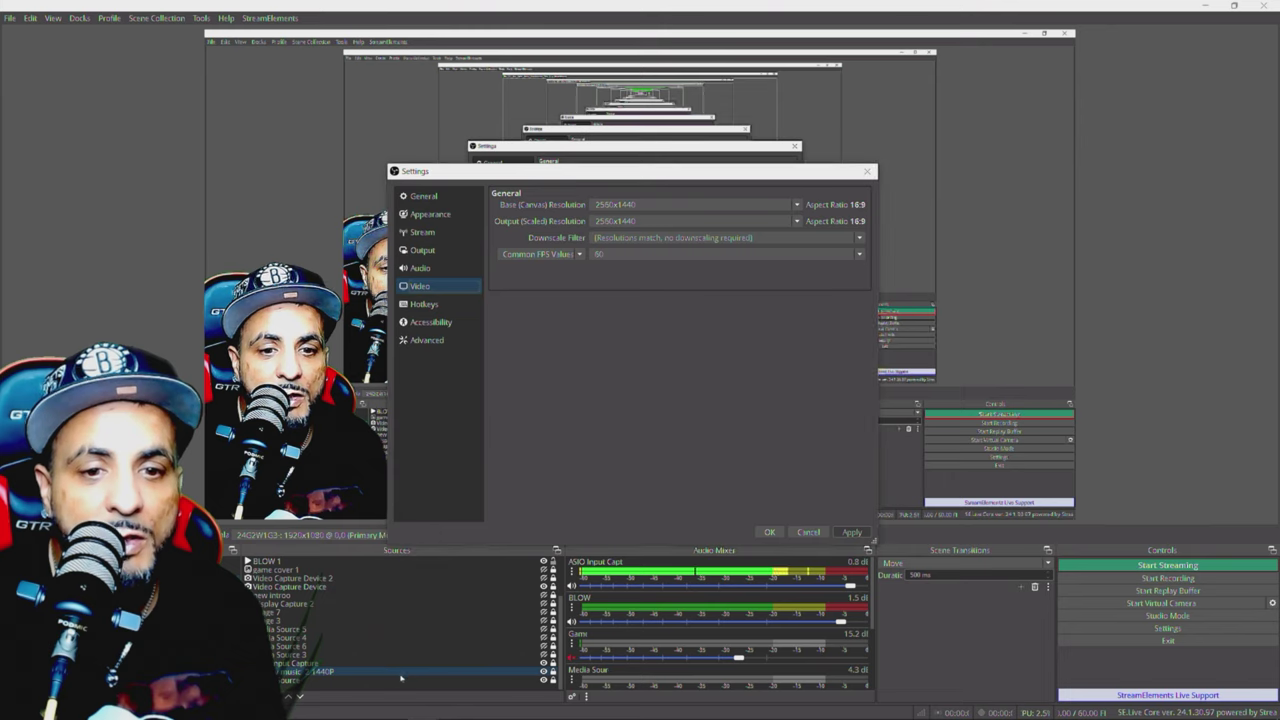
{"action": "left_click", "coordinate": [771, 533]}
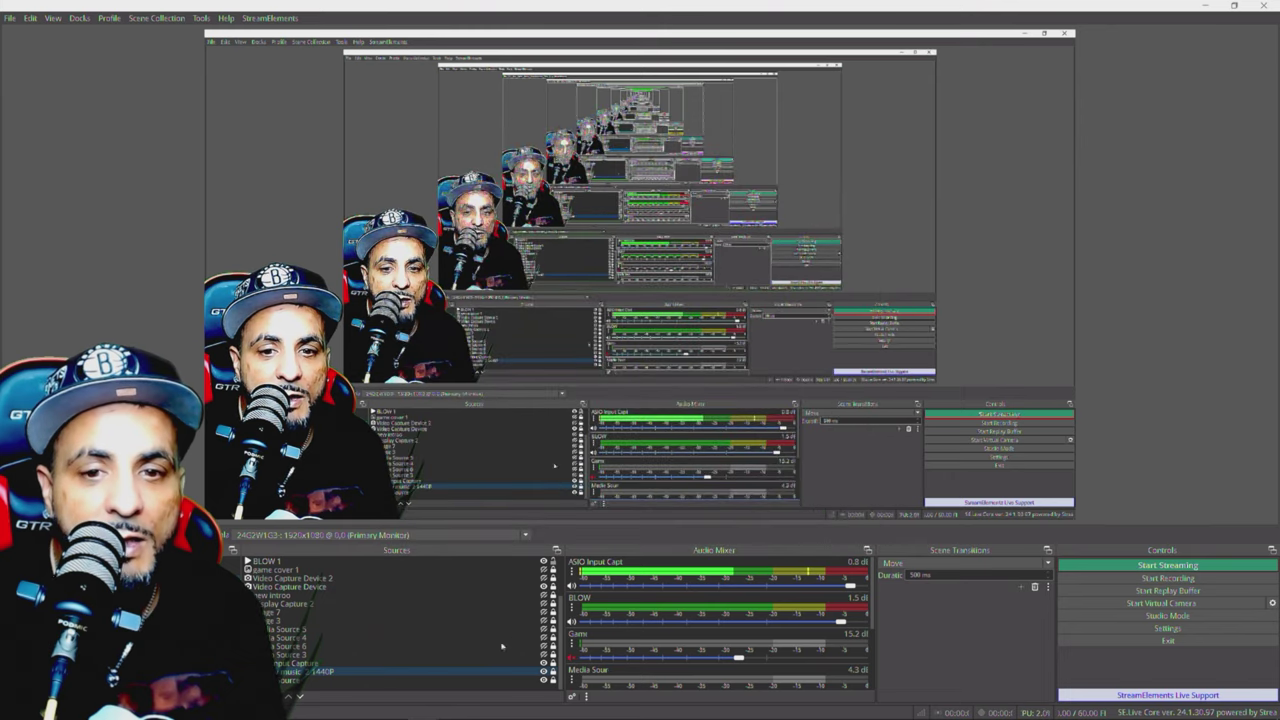
Inspect the effect filters applied to the "Display music 2 1440P" source and close them.
{"action": "right_click", "coordinate": [457, 670]}
{"action": "left_click", "coordinate": [468, 649]}
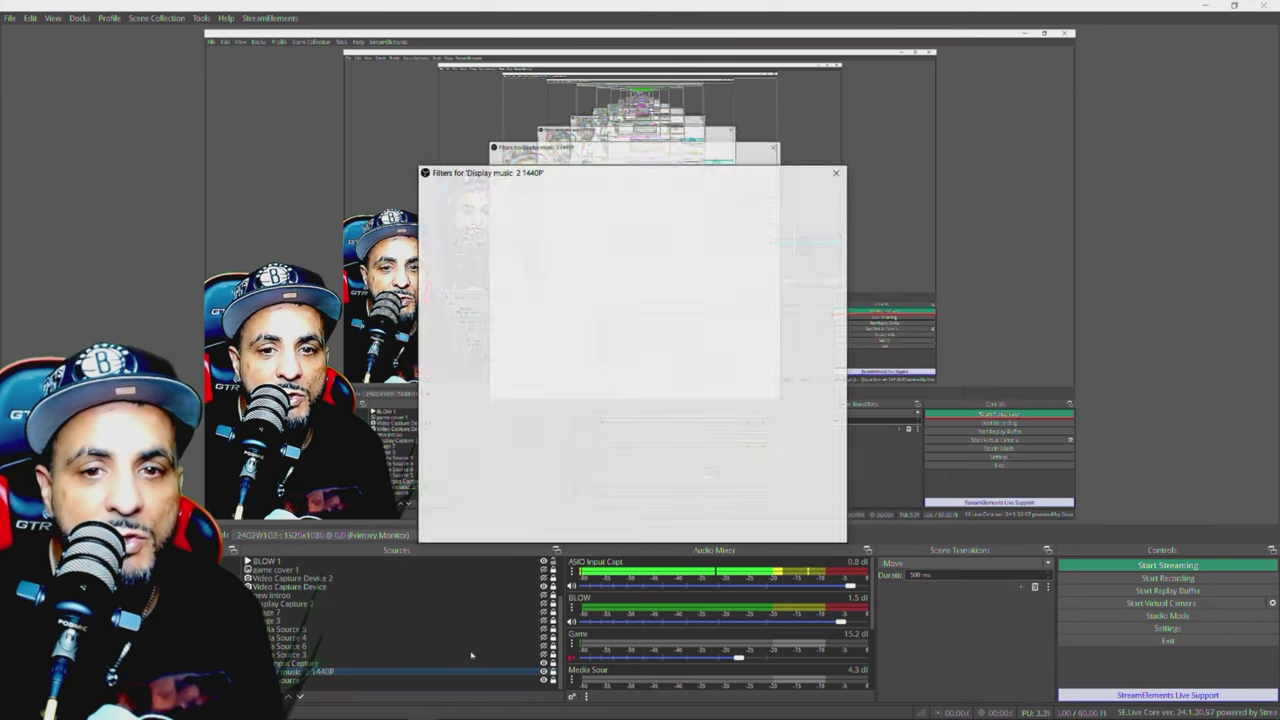
{"action": "left_click", "coordinate": [455, 234]}
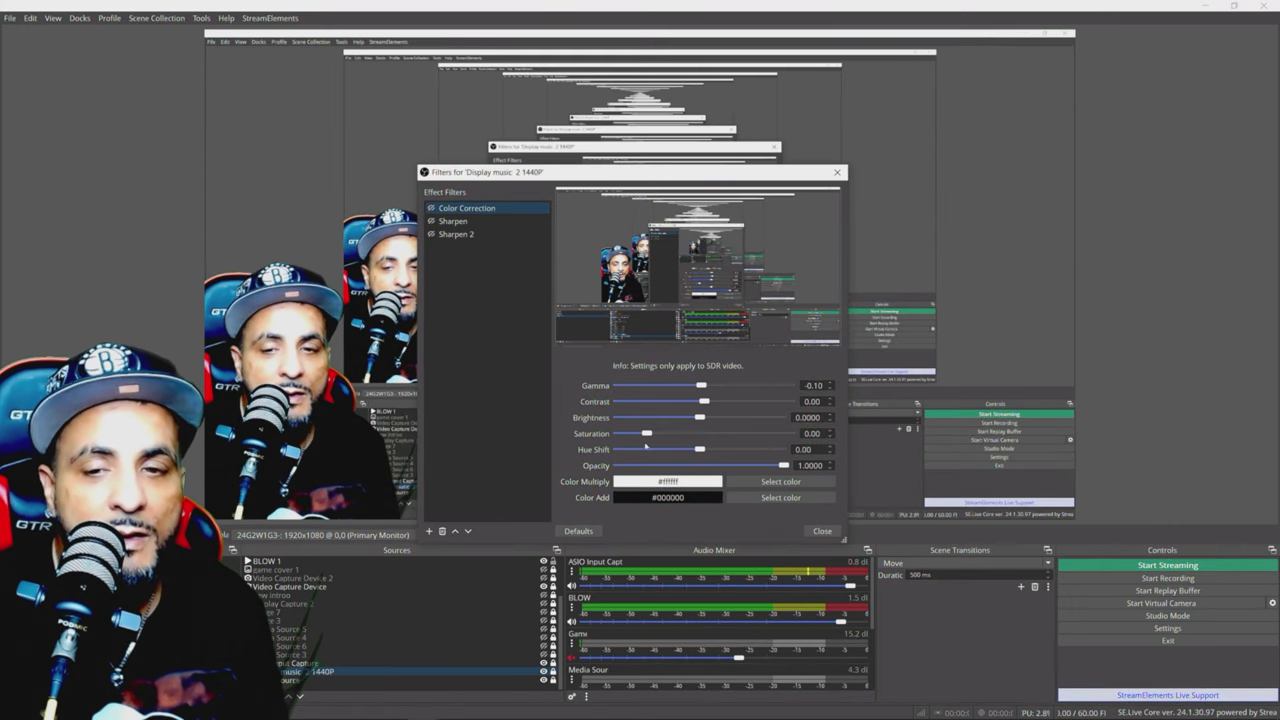
{"action": "left_click", "coordinate": [822, 531]}
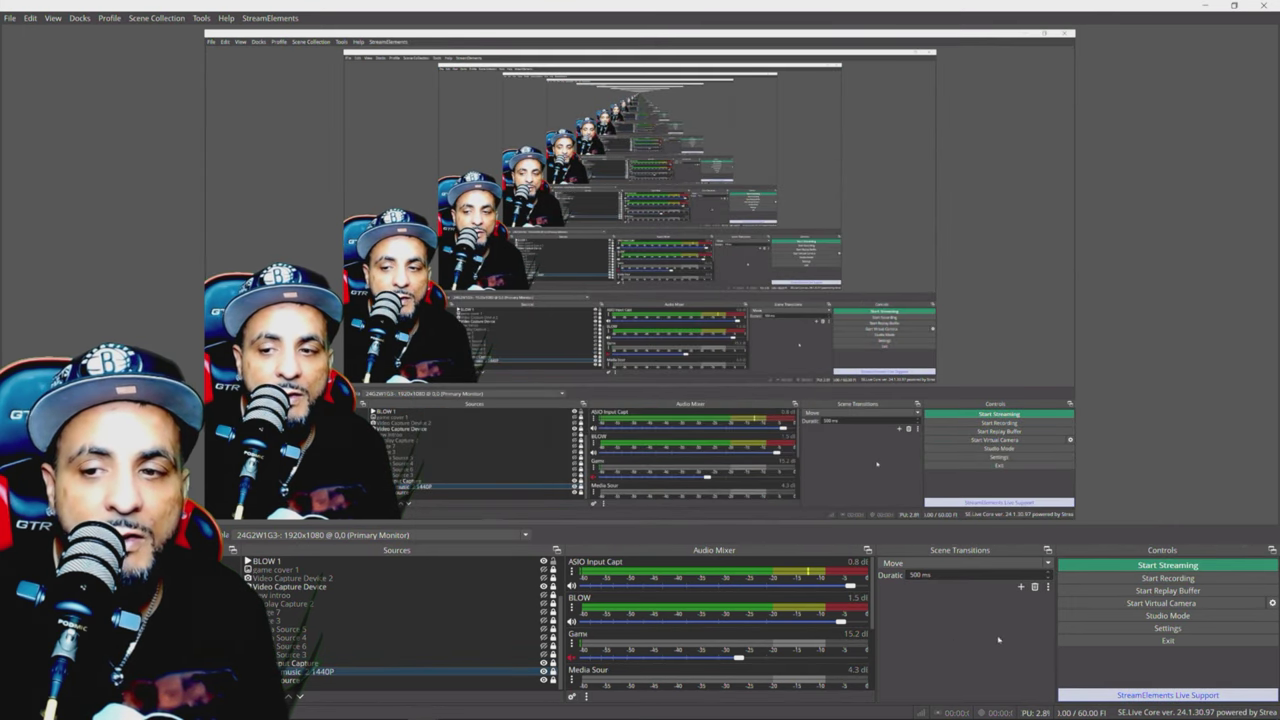
Choose 2560x1440 as the base (canvas) resolution in the OBS video settings.
{"action": "left_click", "coordinate": [1112, 633]}
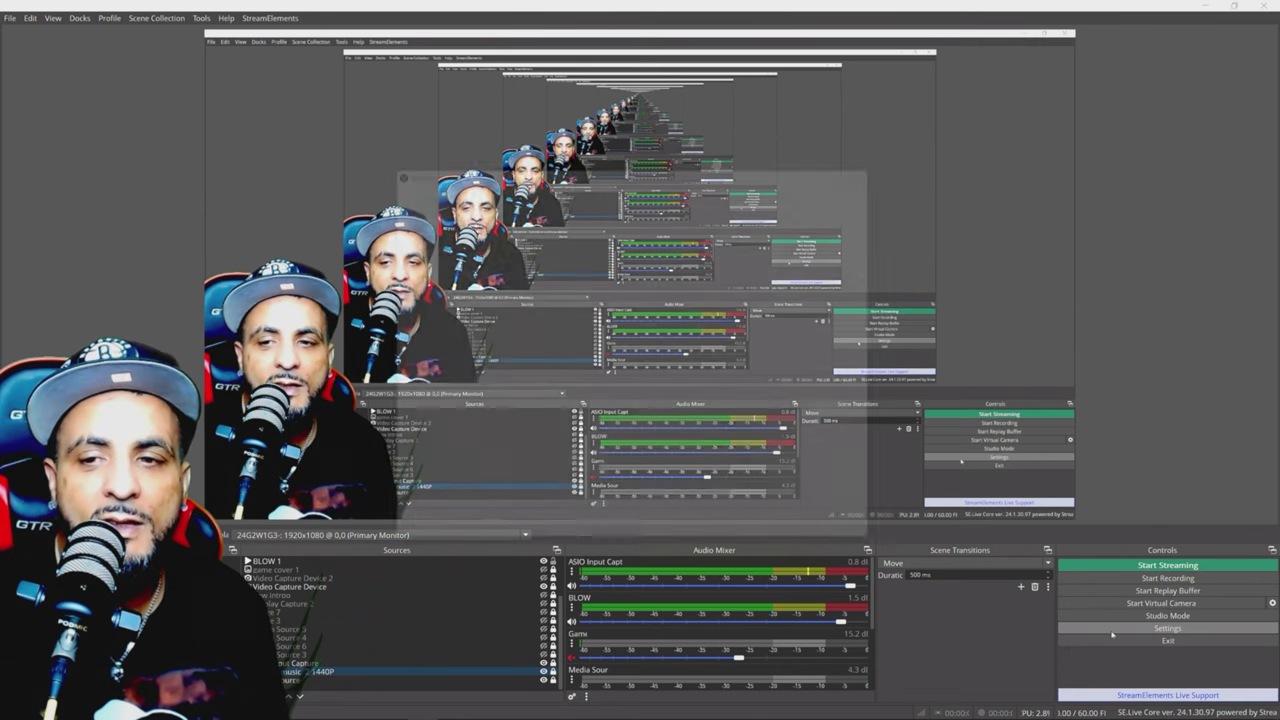
{"action": "left_click", "coordinate": [420, 286]}
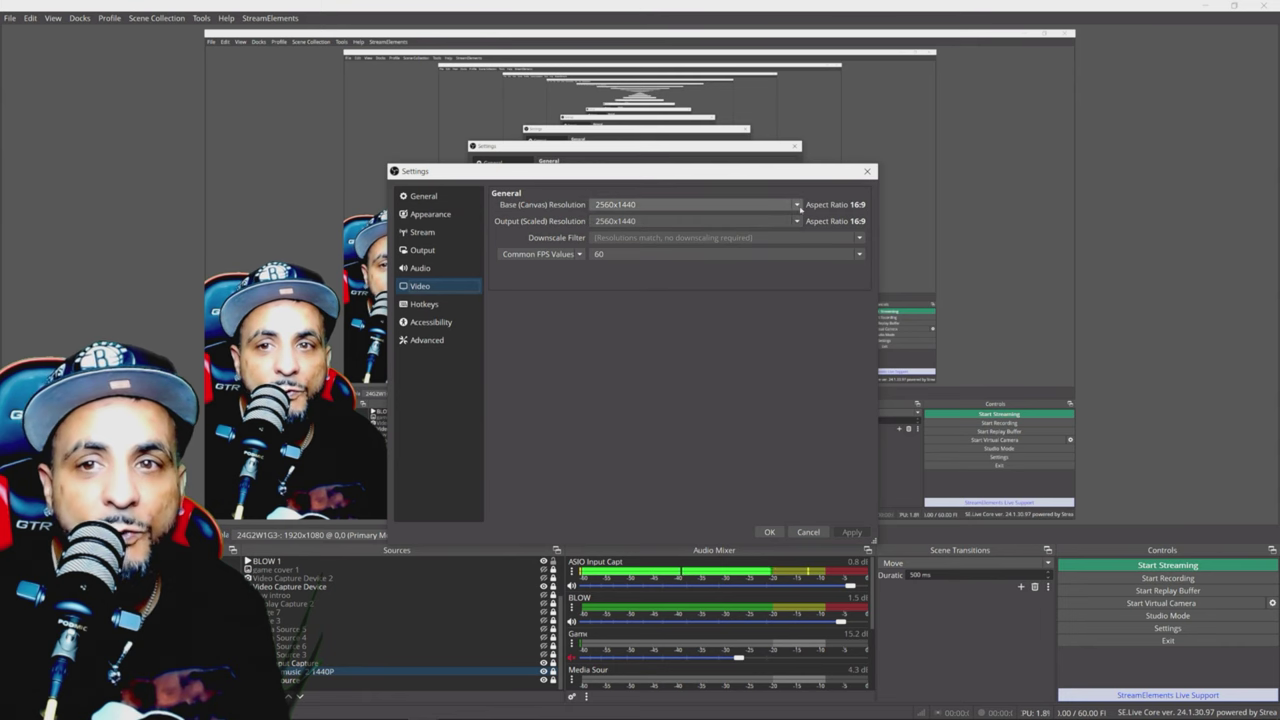
{"action": "left_click", "coordinate": [710, 205]}
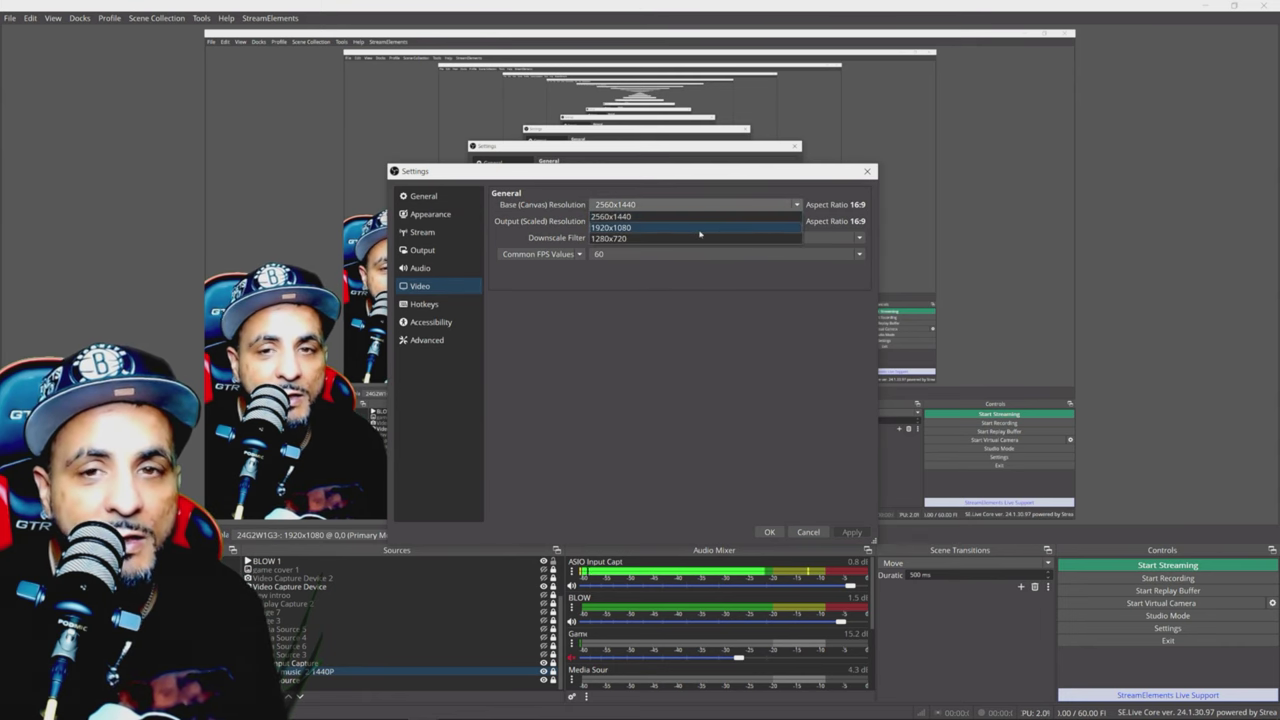
{"action": "left_click", "coordinate": [625, 216]}
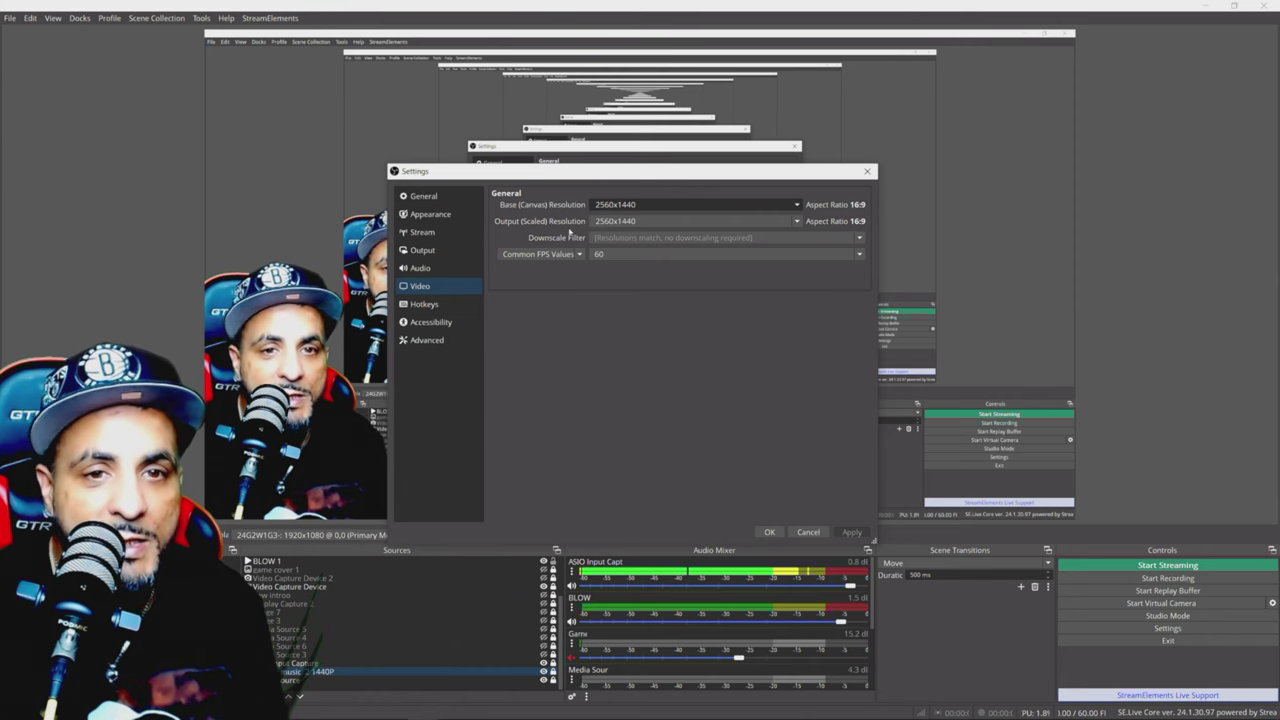
Review the streaming output settings and the available video encoders, close the settings and minimize OBS.
{"action": "left_click", "coordinate": [421, 252]}
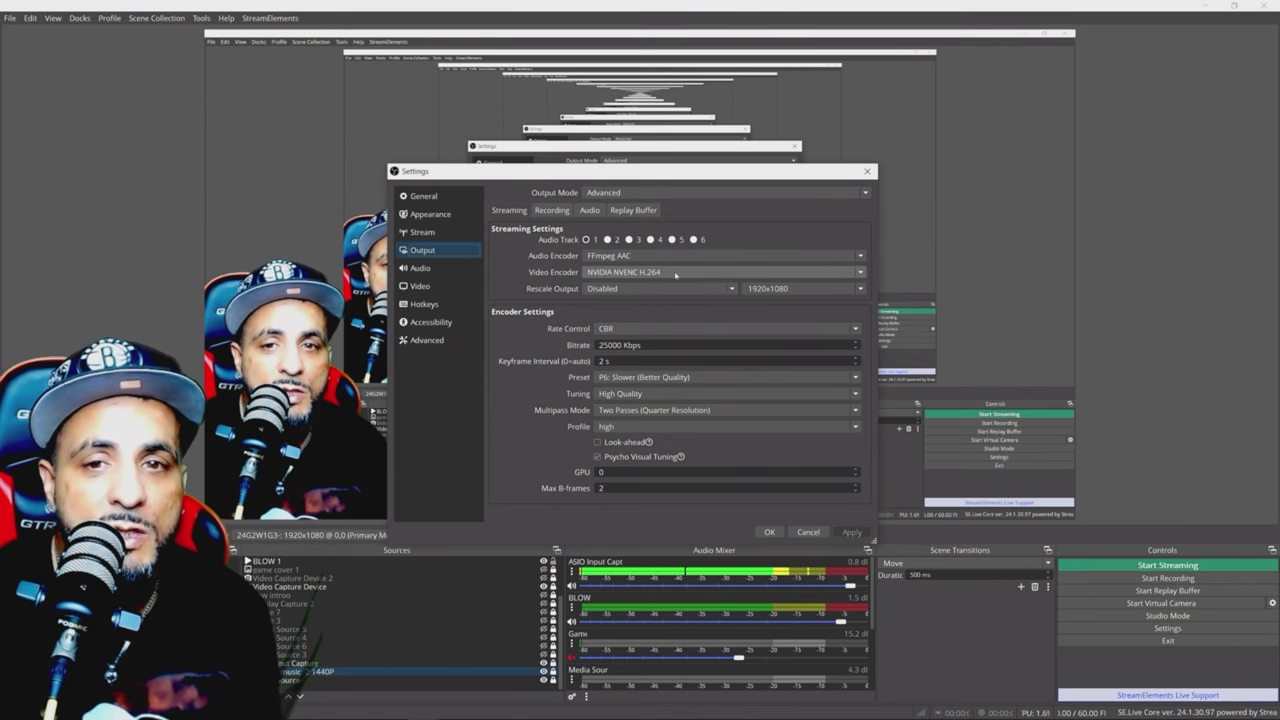
{"action": "left_click", "coordinate": [675, 274]}
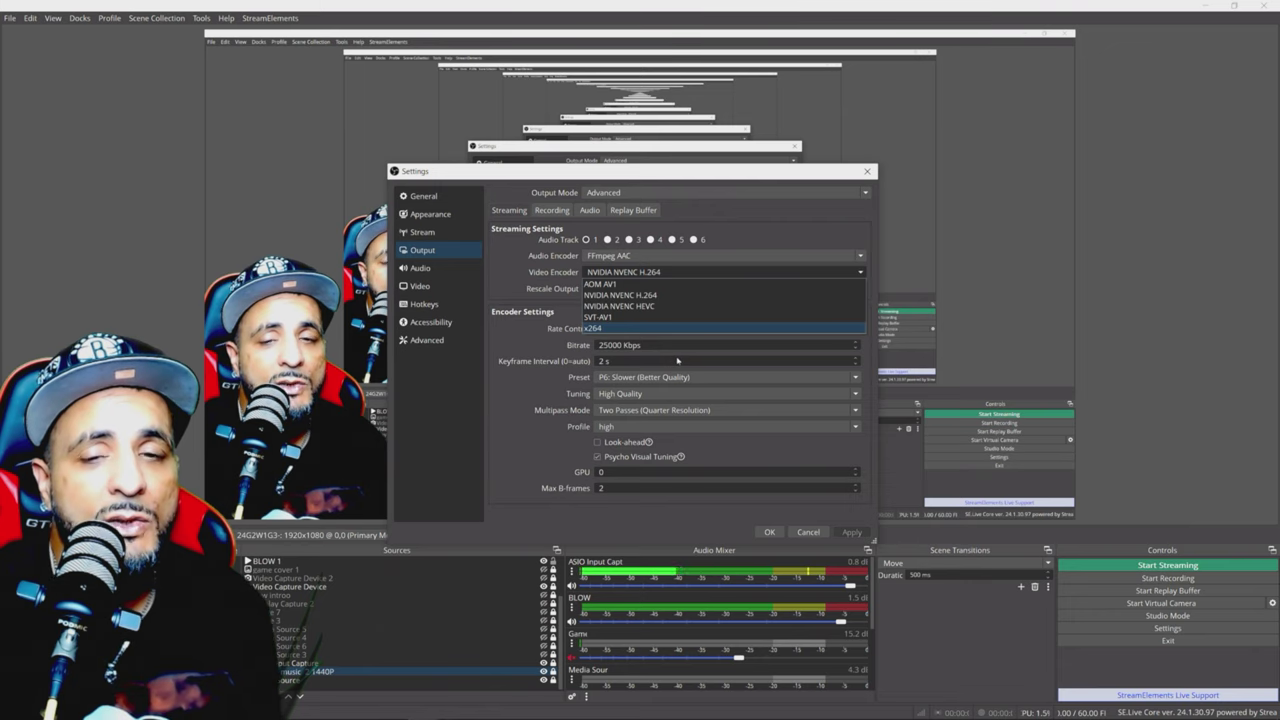
{"action": "left_click", "coordinate": [771, 532]}
{"action": "left_click", "coordinate": [771, 532]}
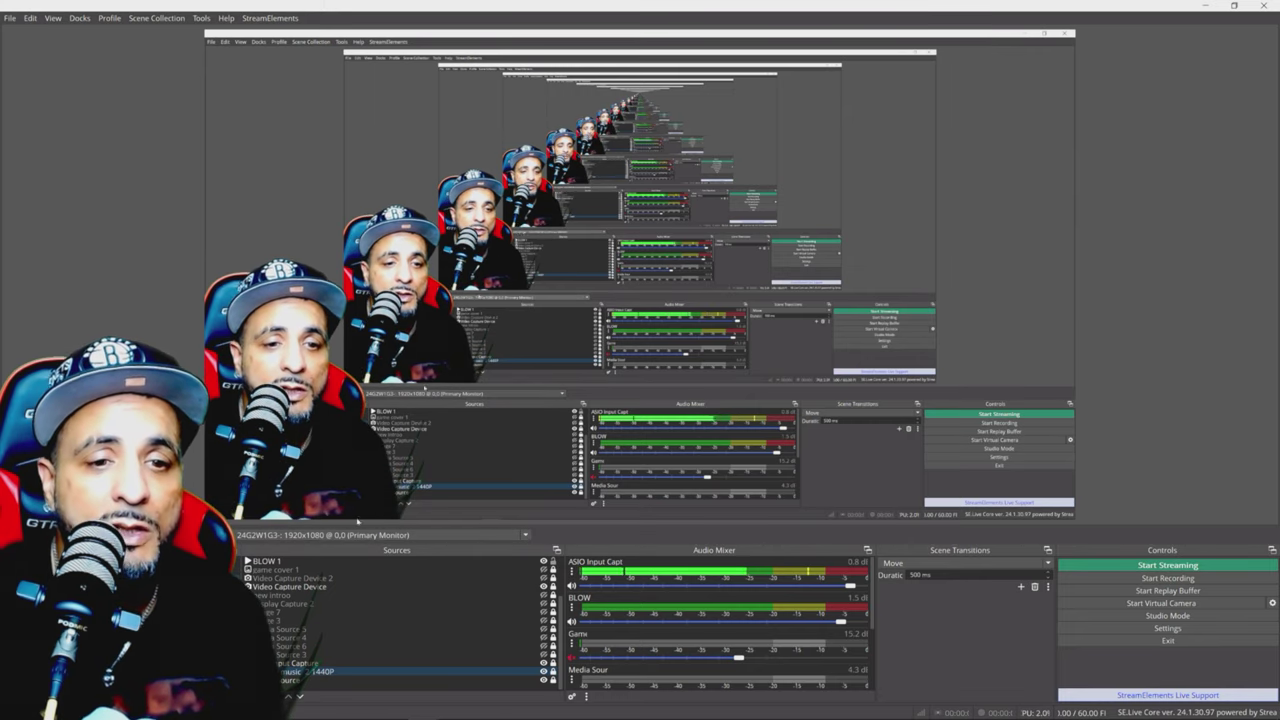
{"action": "left_click", "coordinate": [1207, 9]}
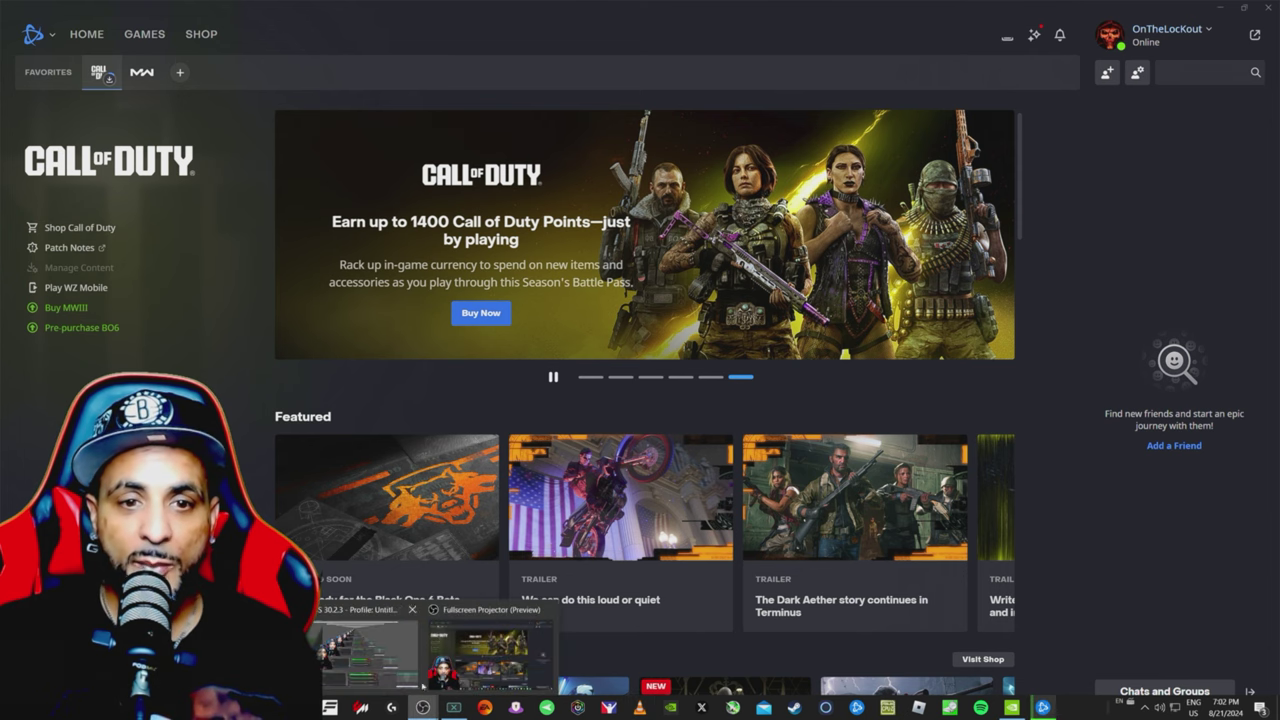
Switch back to OBS, check the video and streaming output settings and close the settings window.
{"action": "left_click", "coordinate": [420, 684]}
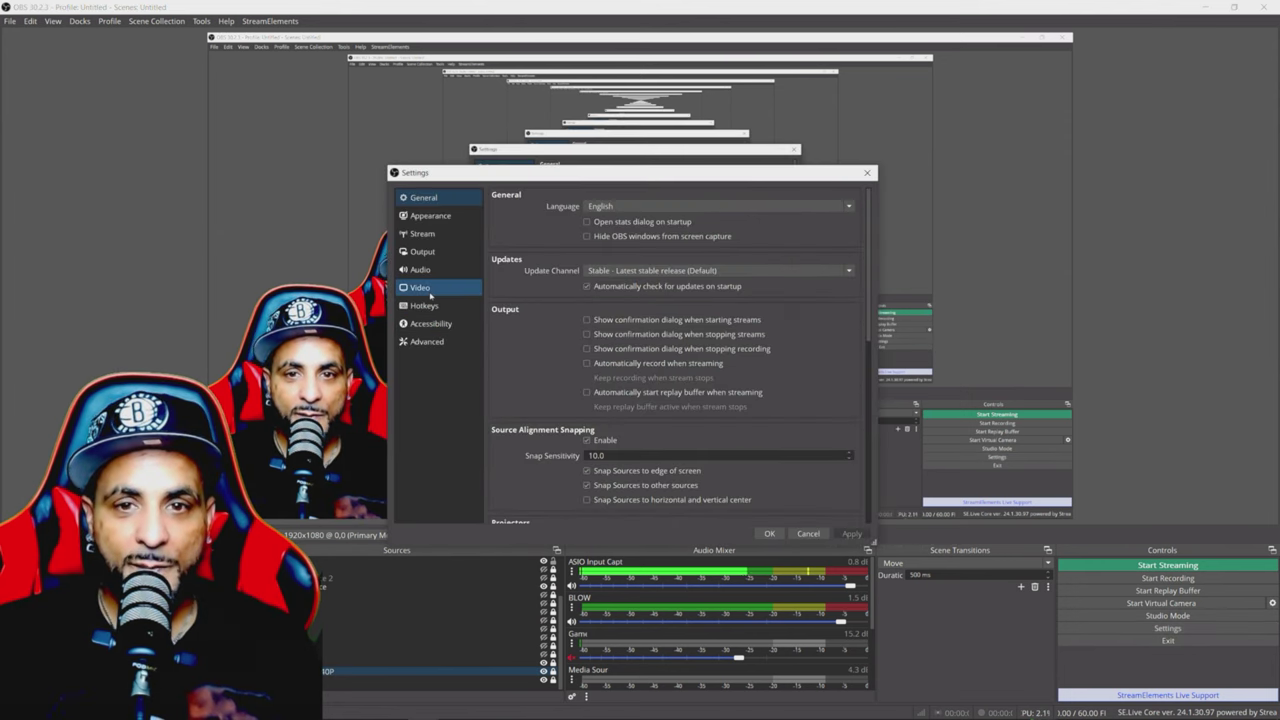
{"action": "left_click", "coordinate": [431, 292]}
{"action": "left_click", "coordinate": [439, 255]}
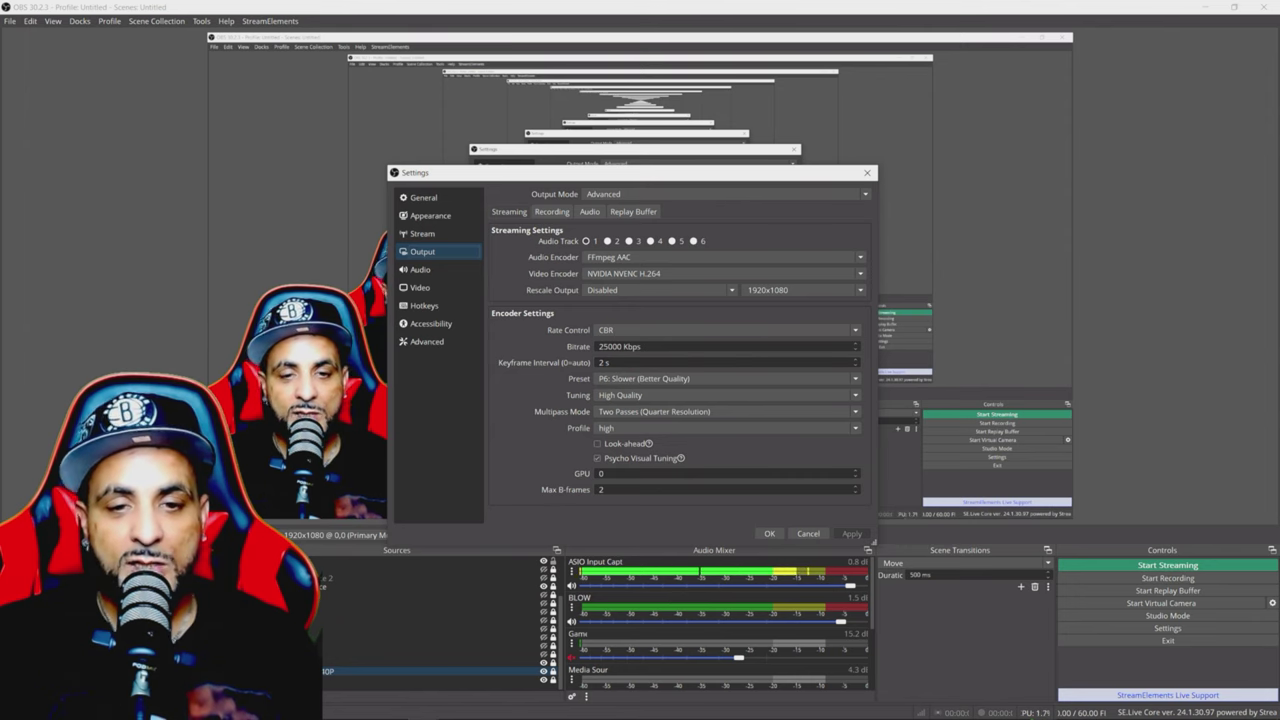
{"action": "mouse_move", "coordinate": [422, 707]}
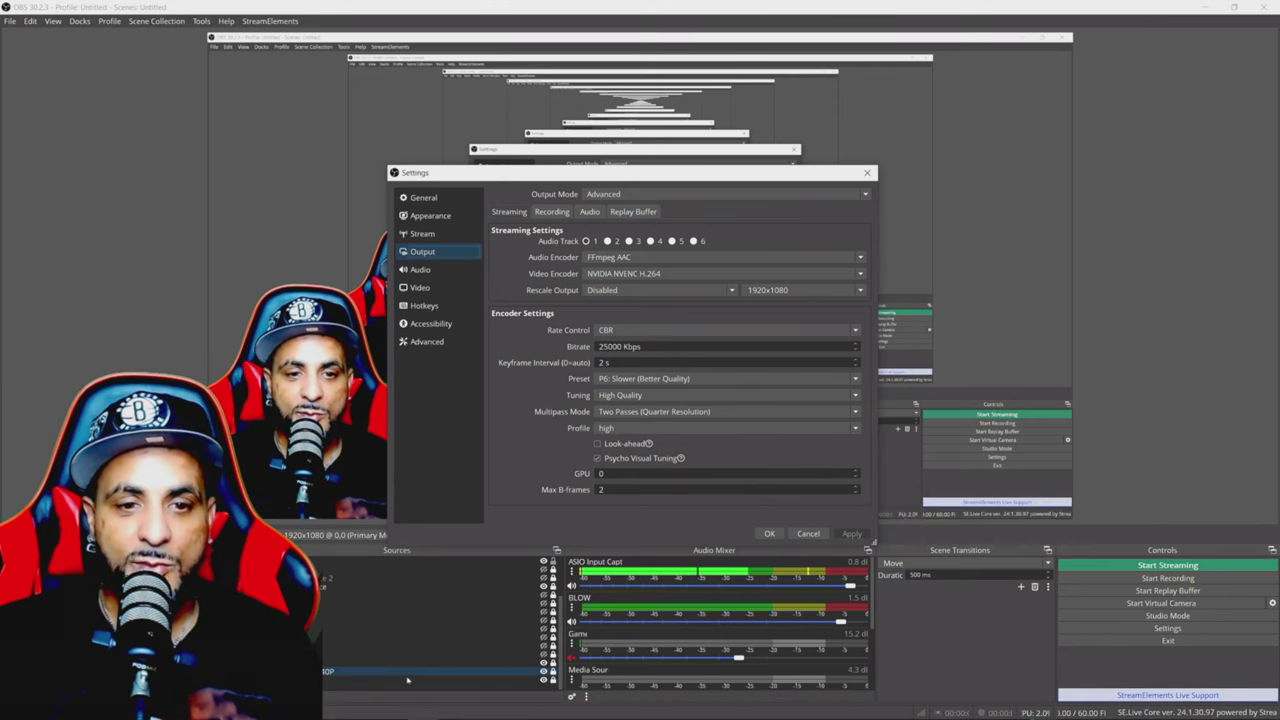
{"action": "left_click", "coordinate": [770, 534]}
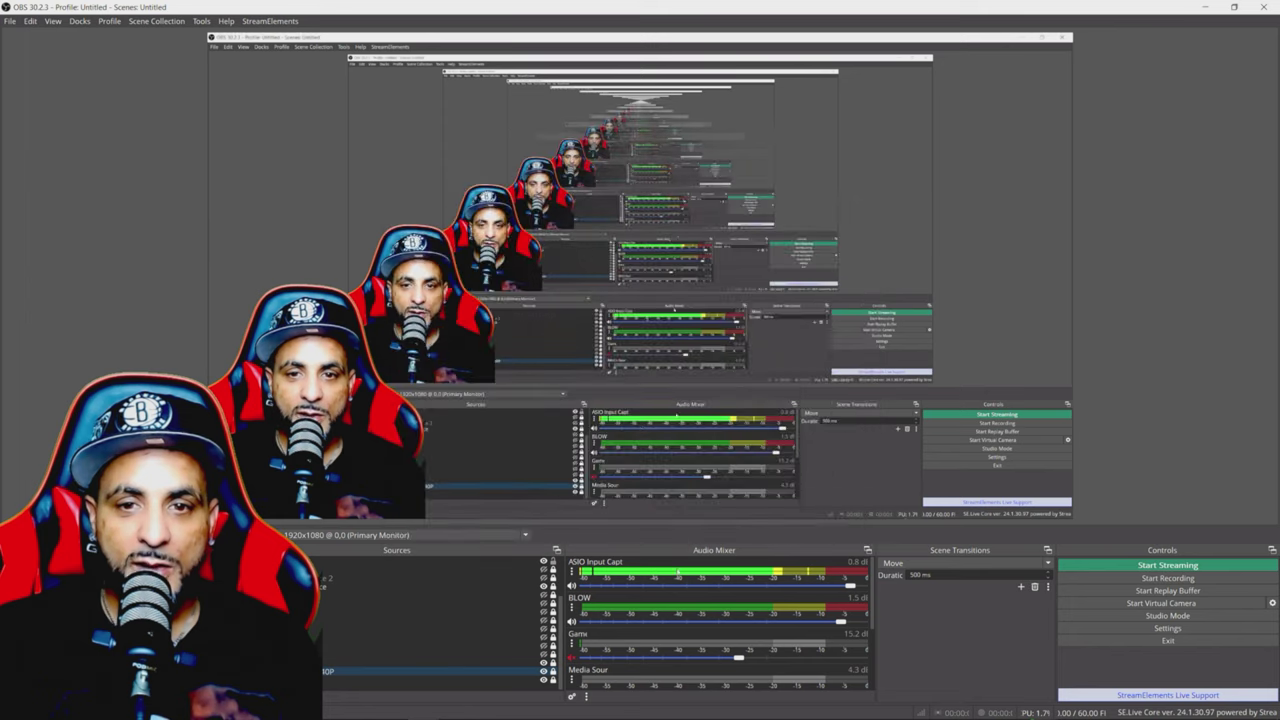
Enable the Sharpen 2 filter on the "Display music 2 1440P" source and set its sharpness to 0.63.
{"action": "right_click", "coordinate": [440, 673]}
{"action": "left_click", "coordinate": [470, 648]}
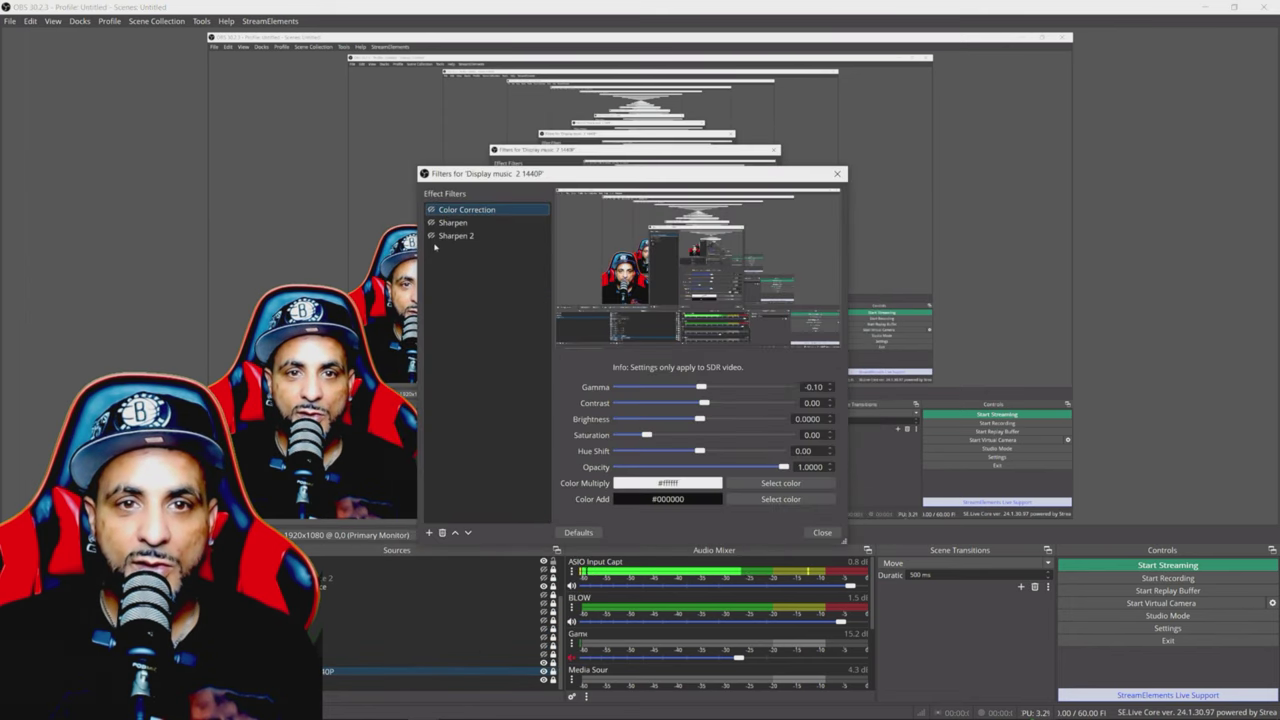
{"action": "left_click", "coordinate": [517, 238]}
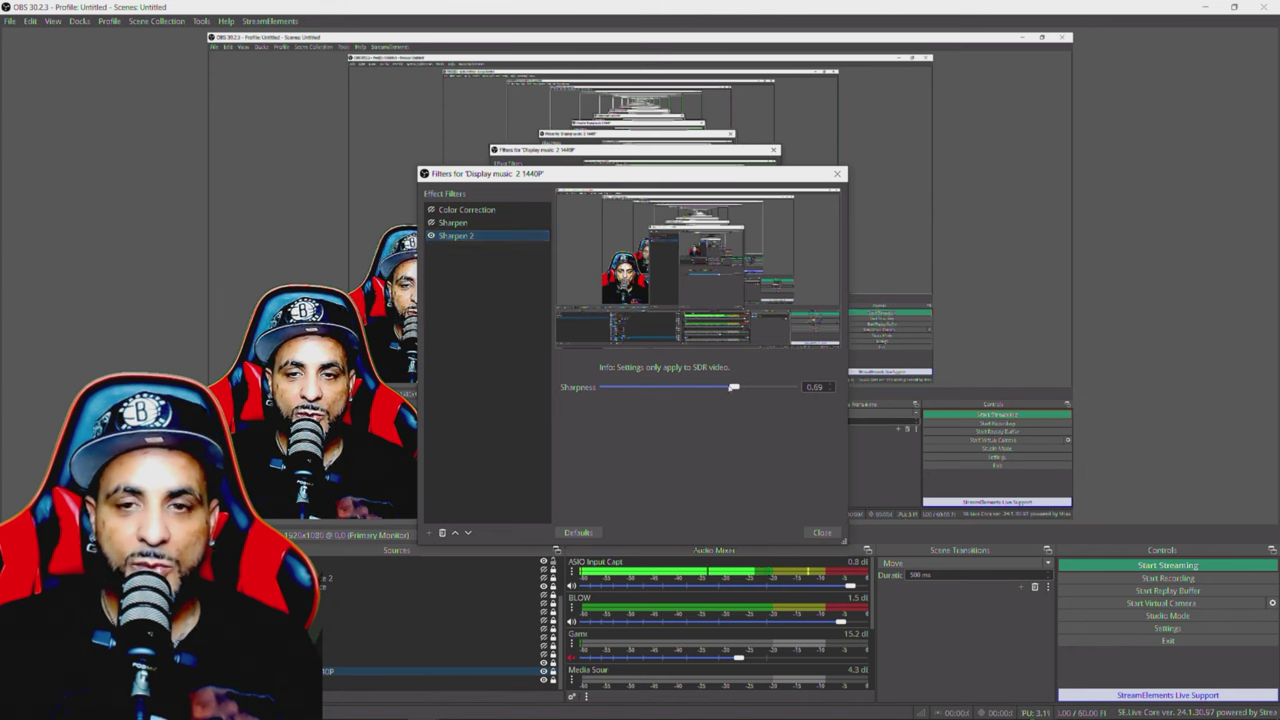
{"action": "left_click_drag", "start_coordinate": [735, 387], "coordinate": [723, 388]}
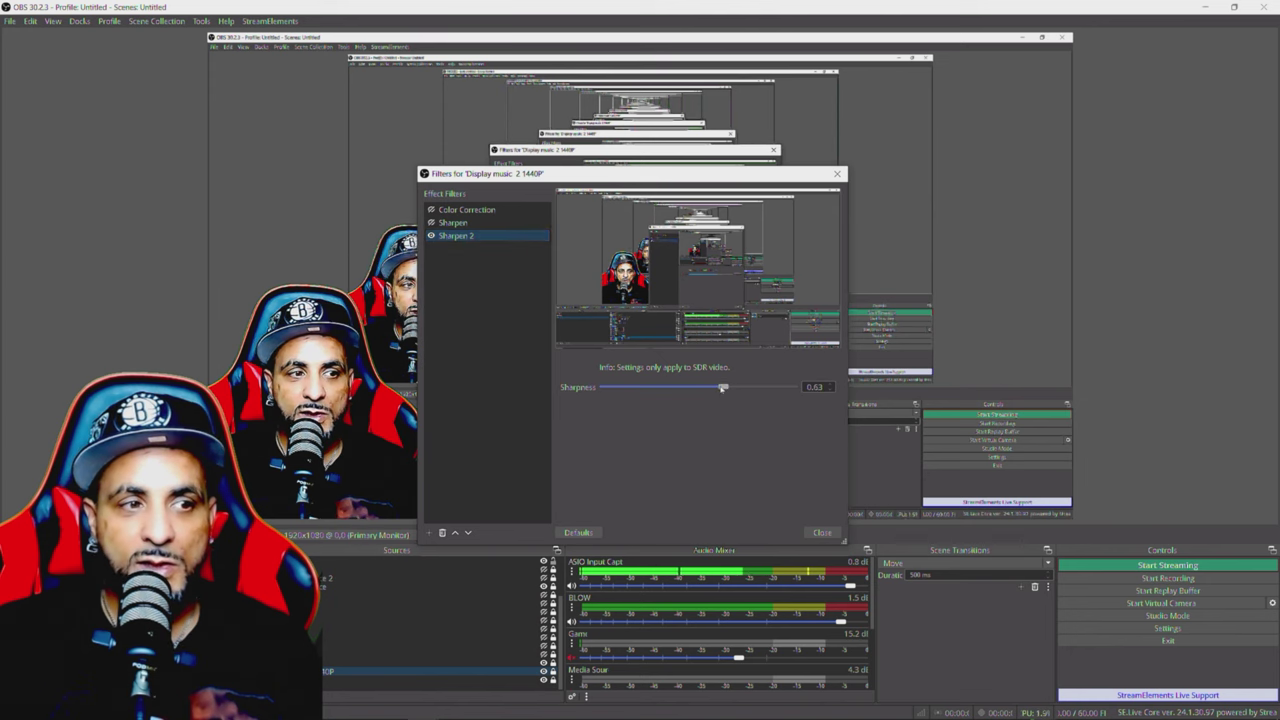
{"action": "left_click", "coordinate": [821, 532]}
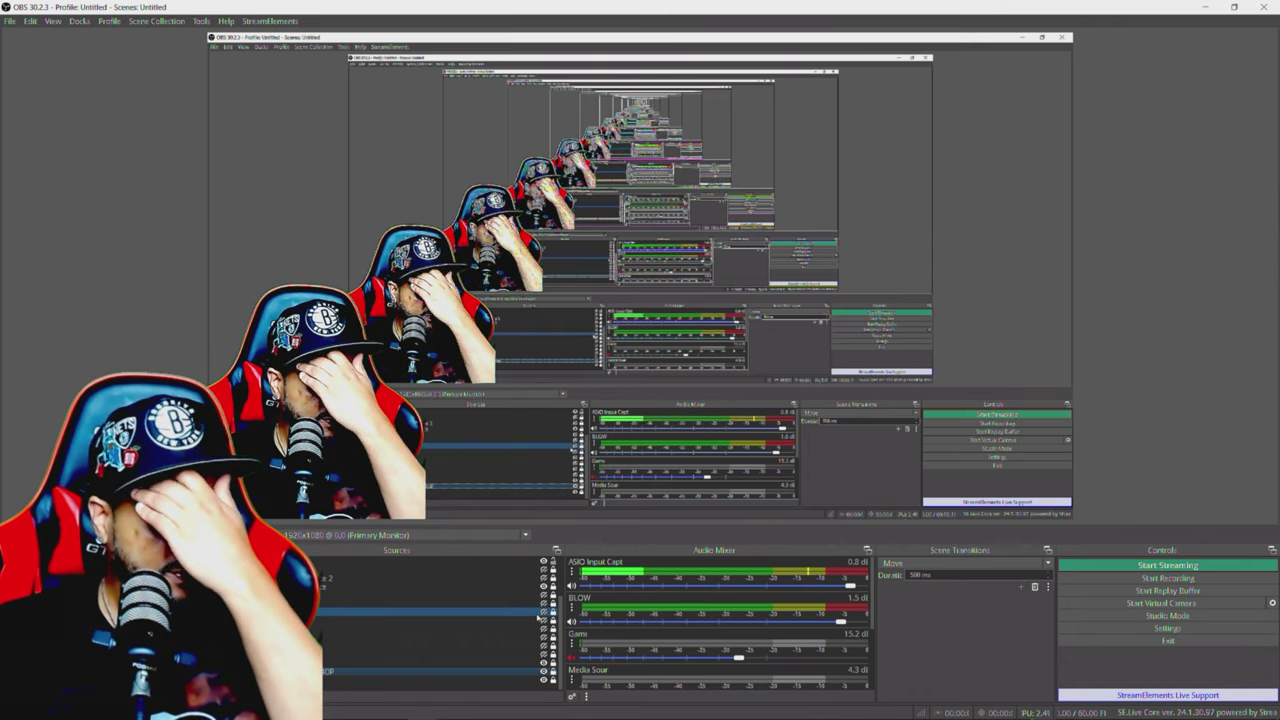
Examine the video resolution plus the streaming and recording encoder settings, including bitrate and preset, and close the settings.
{"action": "left_click", "coordinate": [1115, 629]}
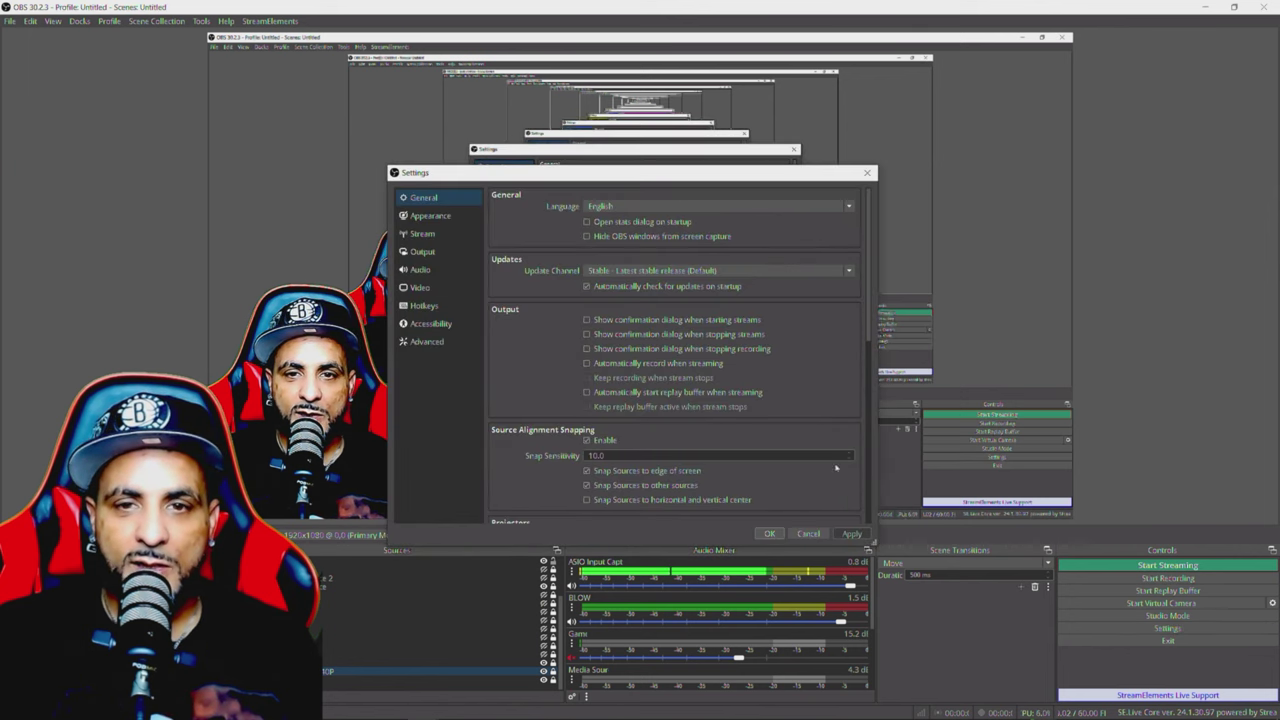
{"action": "left_click", "coordinate": [425, 288]}
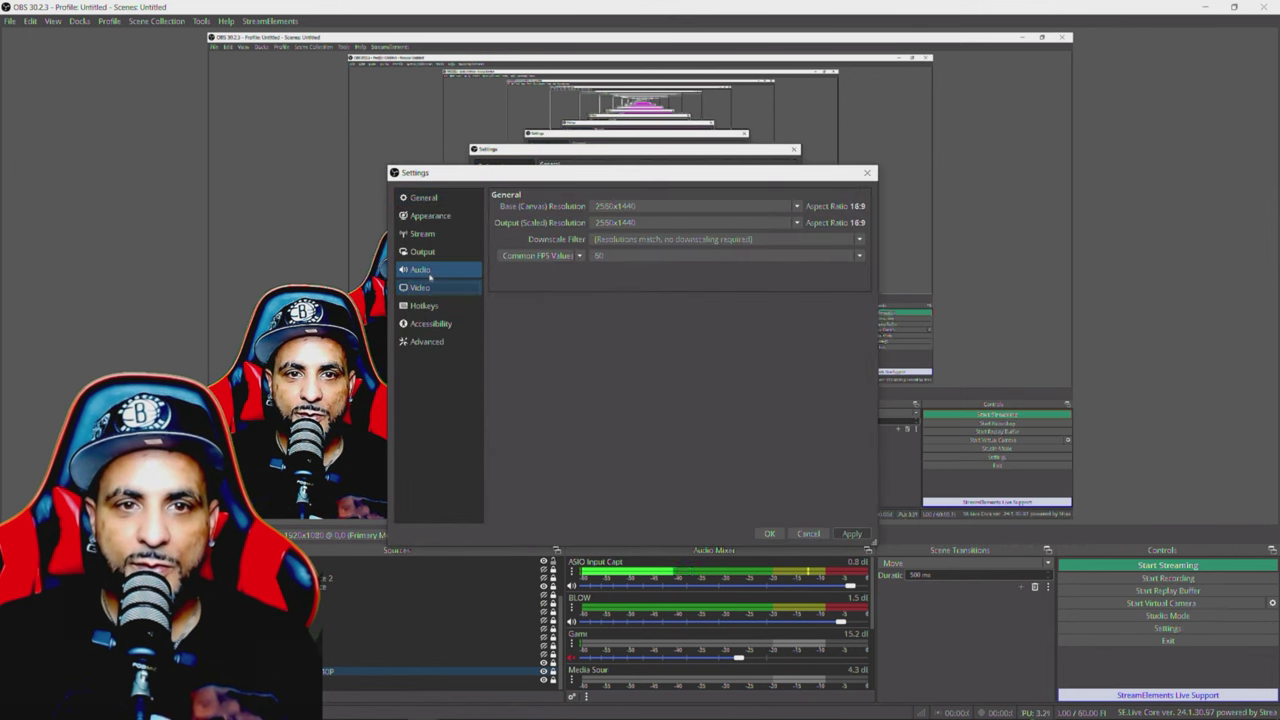
{"action": "left_click", "coordinate": [430, 271]}
{"action": "left_click", "coordinate": [432, 253]}
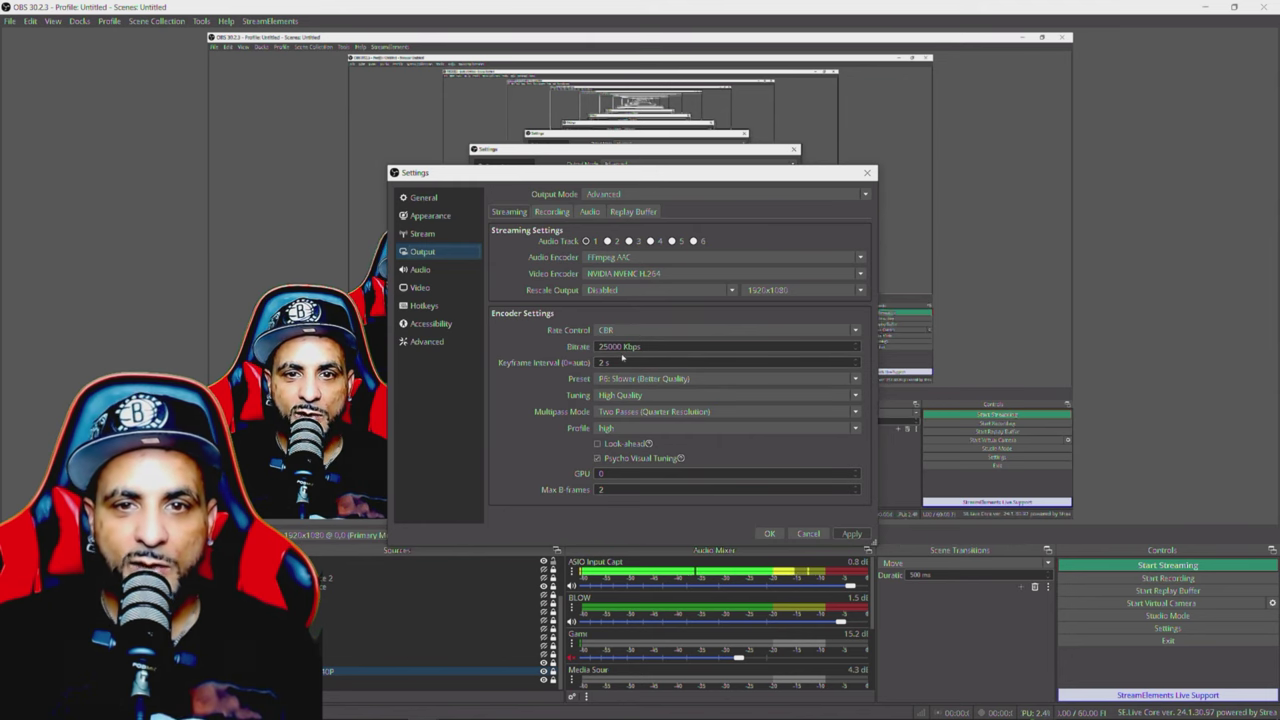
{"action": "left_click", "coordinate": [550, 212]}
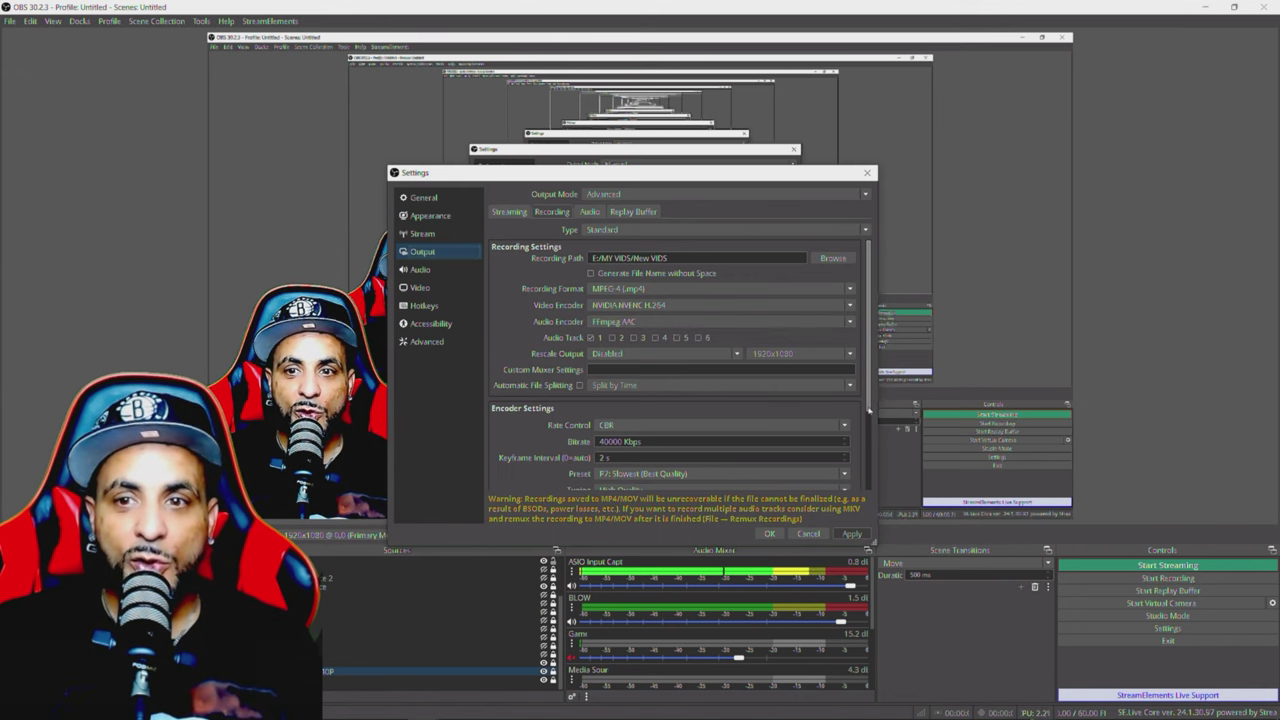
{"action": "scroll", "coordinate": [857, 467], "scroll_direction": "down", "scroll_amount": 4}
{"action": "scroll", "coordinate": [857, 467], "scroll_direction": "down", "scroll_amount": 2}
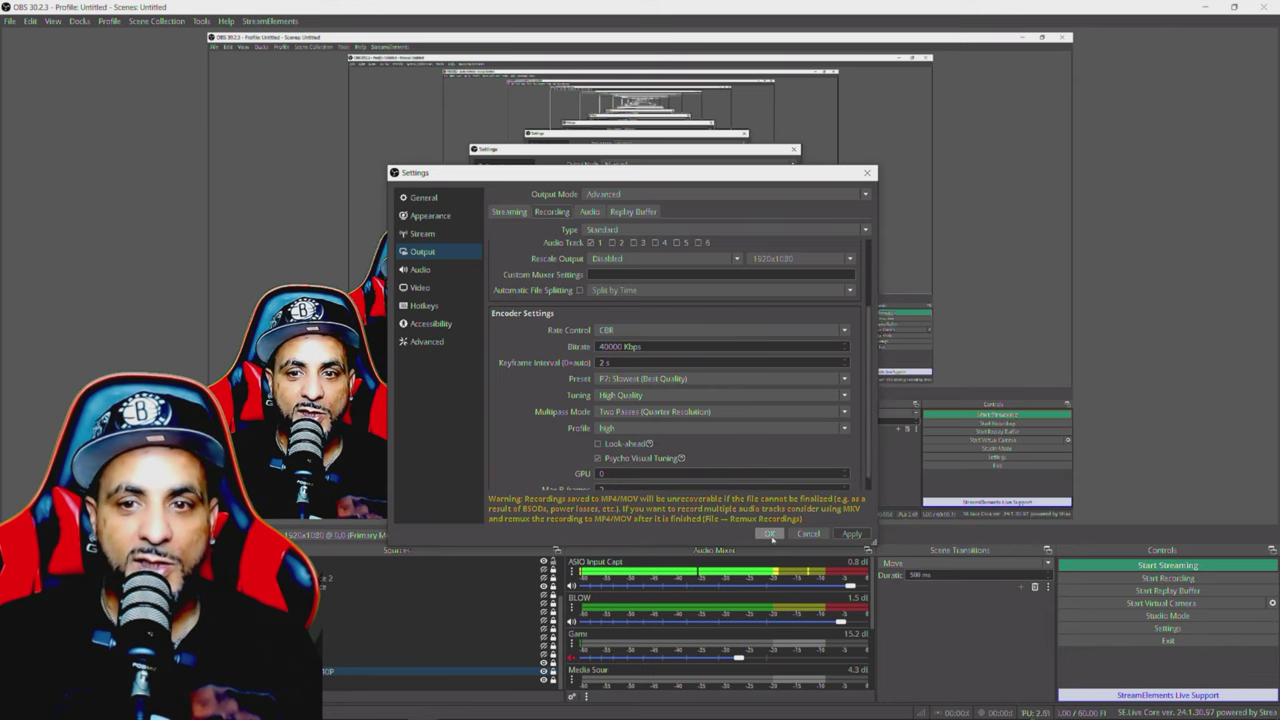
{"action": "left_click", "coordinate": [769, 533]}
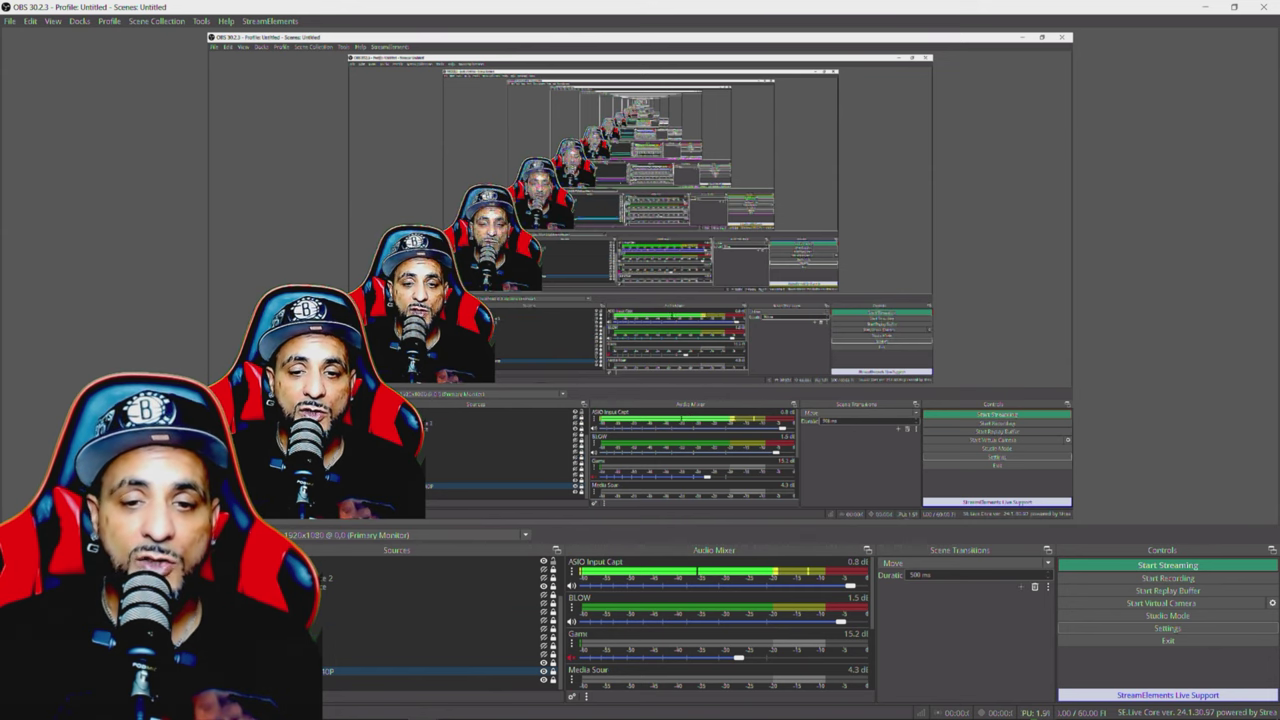
Switch to the Battle.net launcher's Call of Duty page.
{"action": "mouse_move", "coordinate": [640, 714]}
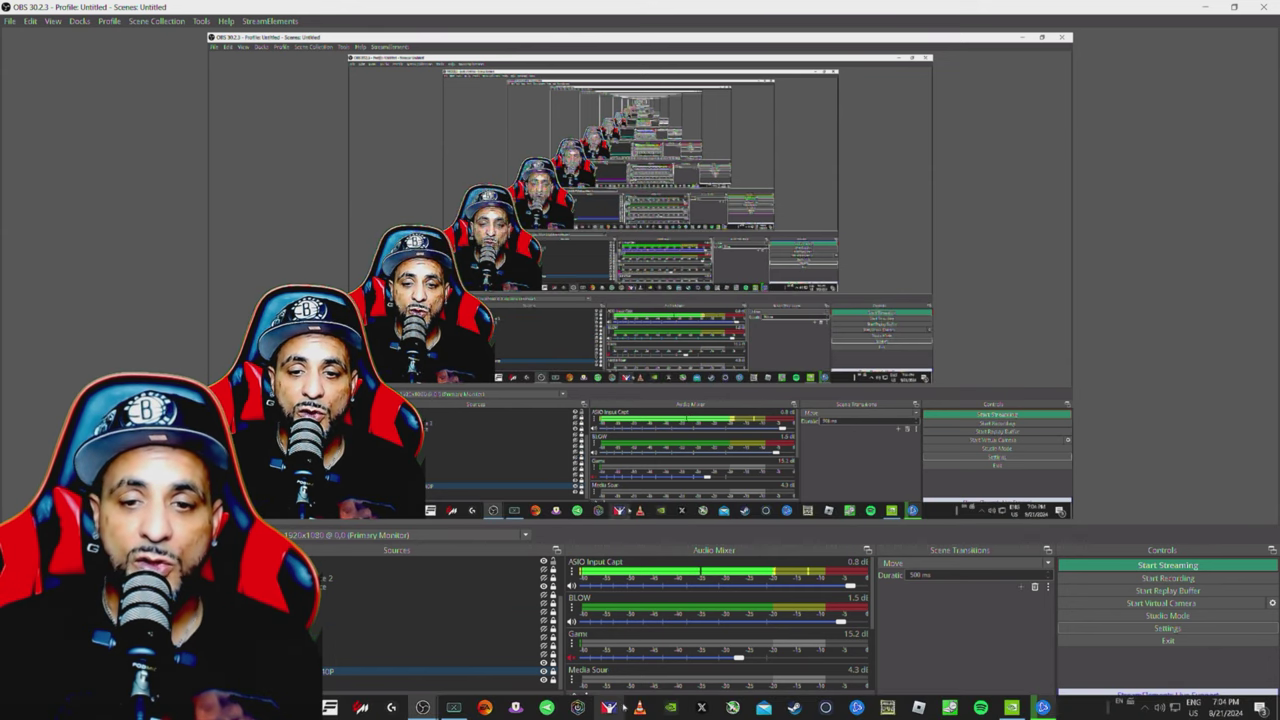
{"action": "left_click", "coordinate": [1043, 707]}
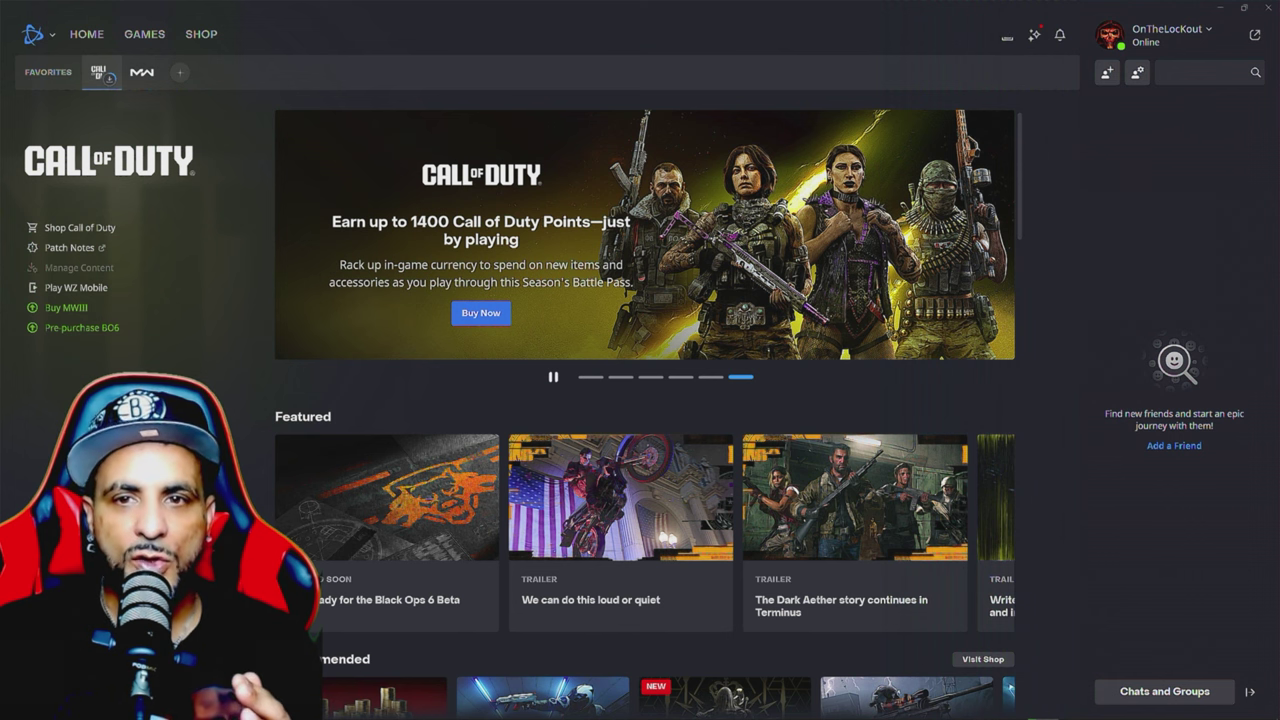
{"action": "mouse_move", "coordinate": [424, 712]}
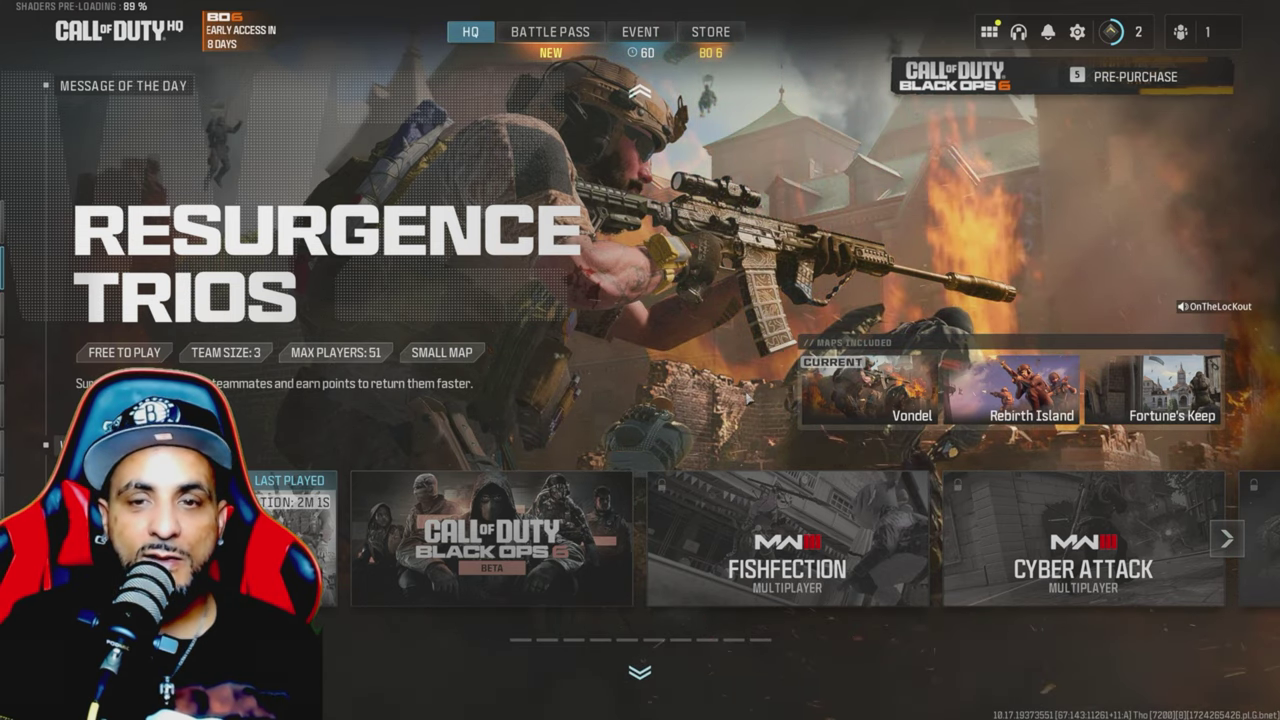
Browse the Call of Duty HQ game modes and select Ground War under Modern Warfare II.
{"action": "scroll", "coordinate": [754, 456], "scroll_direction": "down", "scroll_amount": 2}
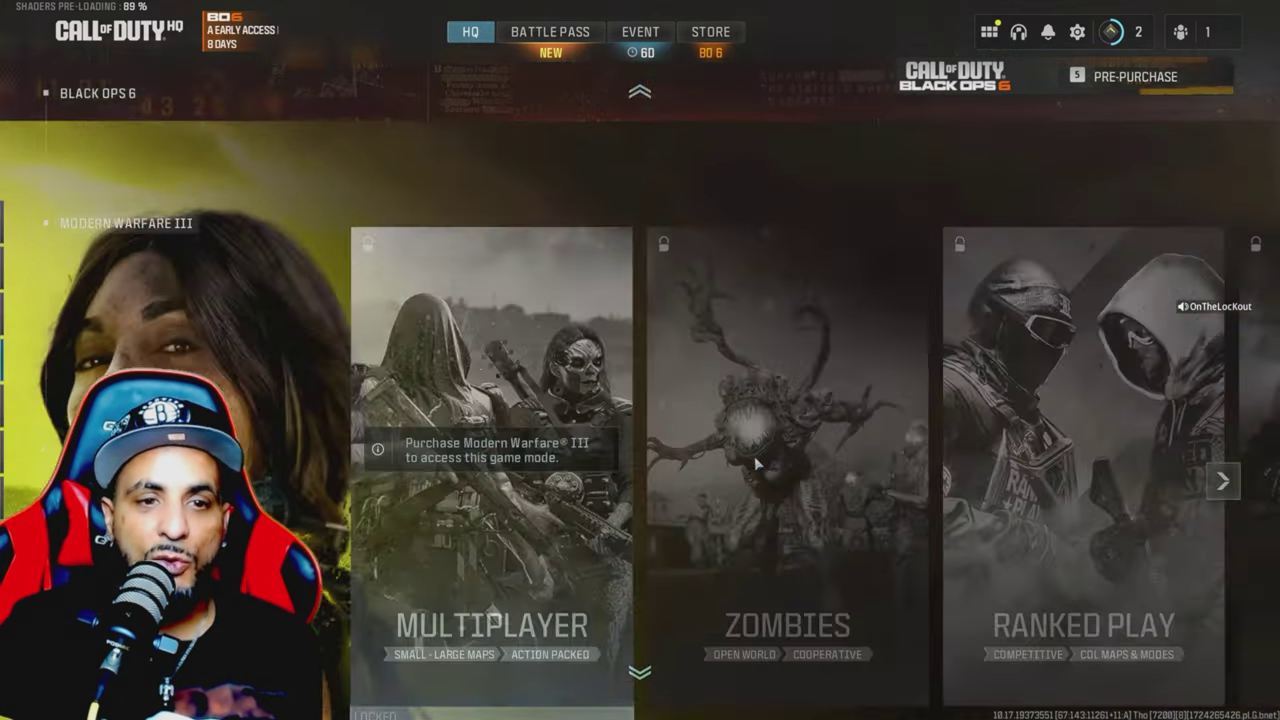
{"action": "scroll", "coordinate": [731, 462], "scroll_direction": "down", "scroll_amount": 3}
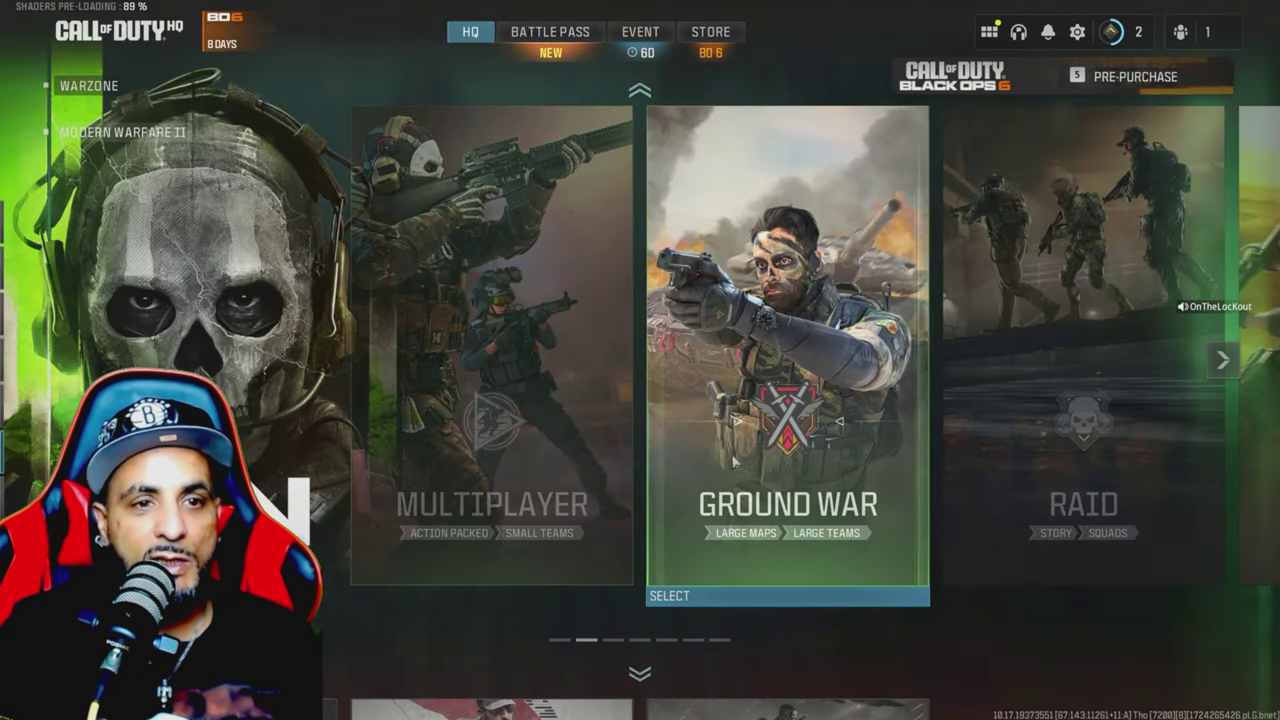
{"action": "scroll", "coordinate": [735, 461], "scroll_direction": "up", "scroll_amount": 1}
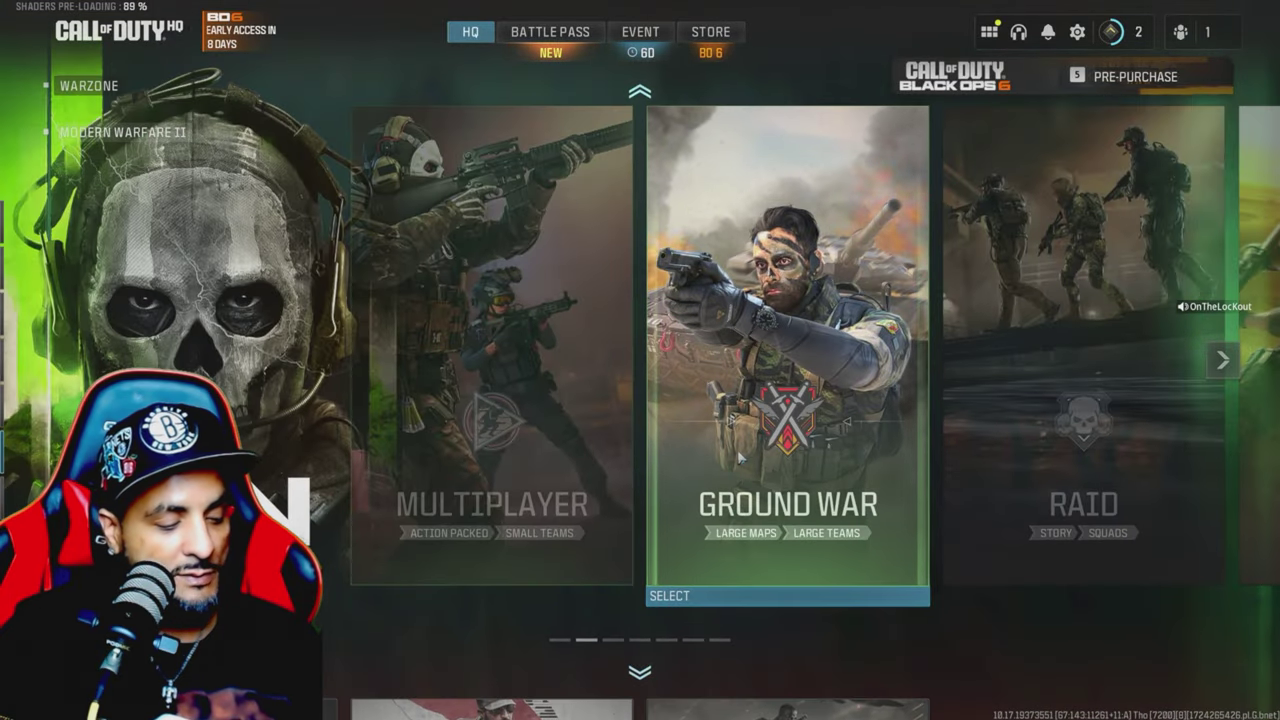
{"action": "left_click", "coordinate": [735, 461]}
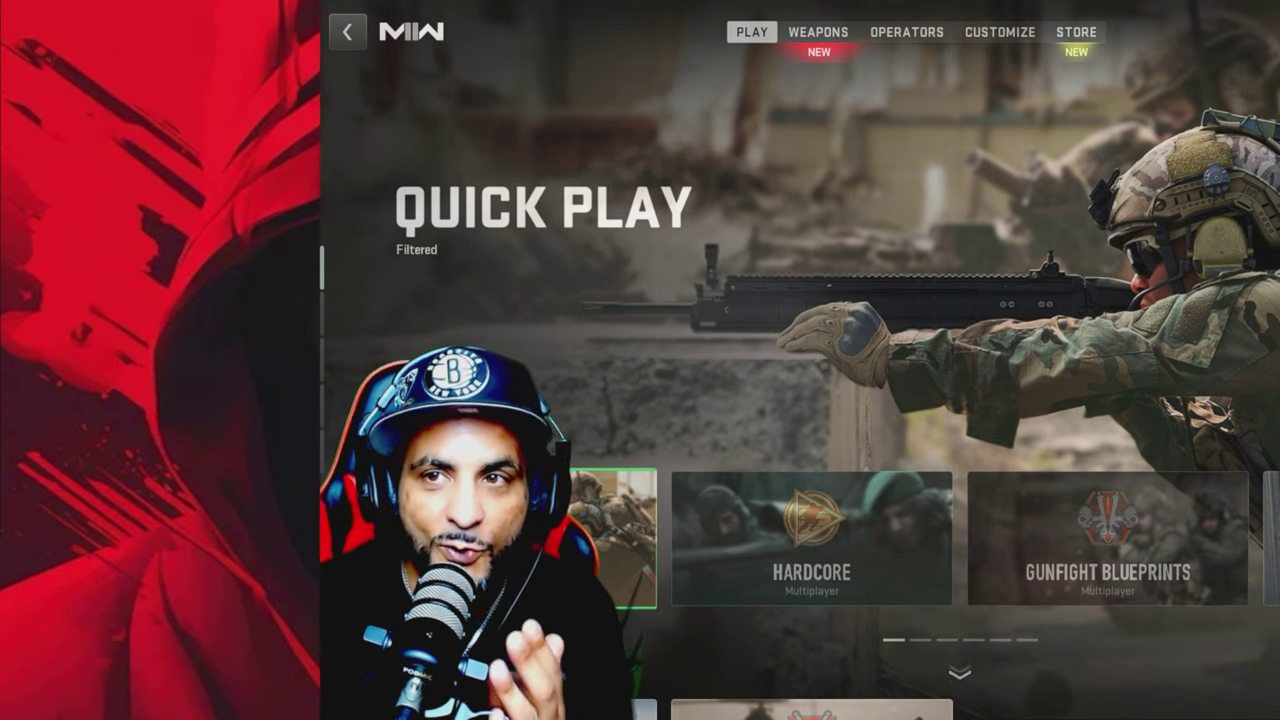
Set the display resolution to 2560x1440 in the game's graphics settings.
{"action": "key", "text": "Escape"}
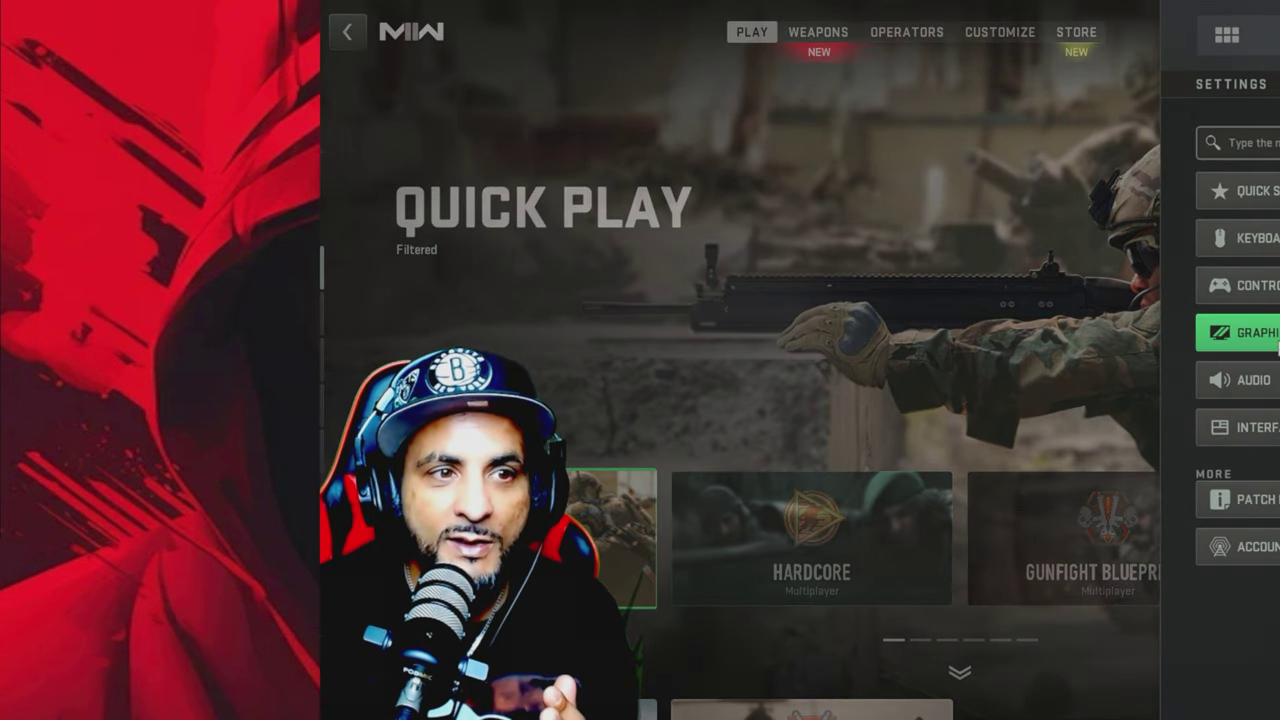
{"action": "left_click", "coordinate": [1268, 345]}
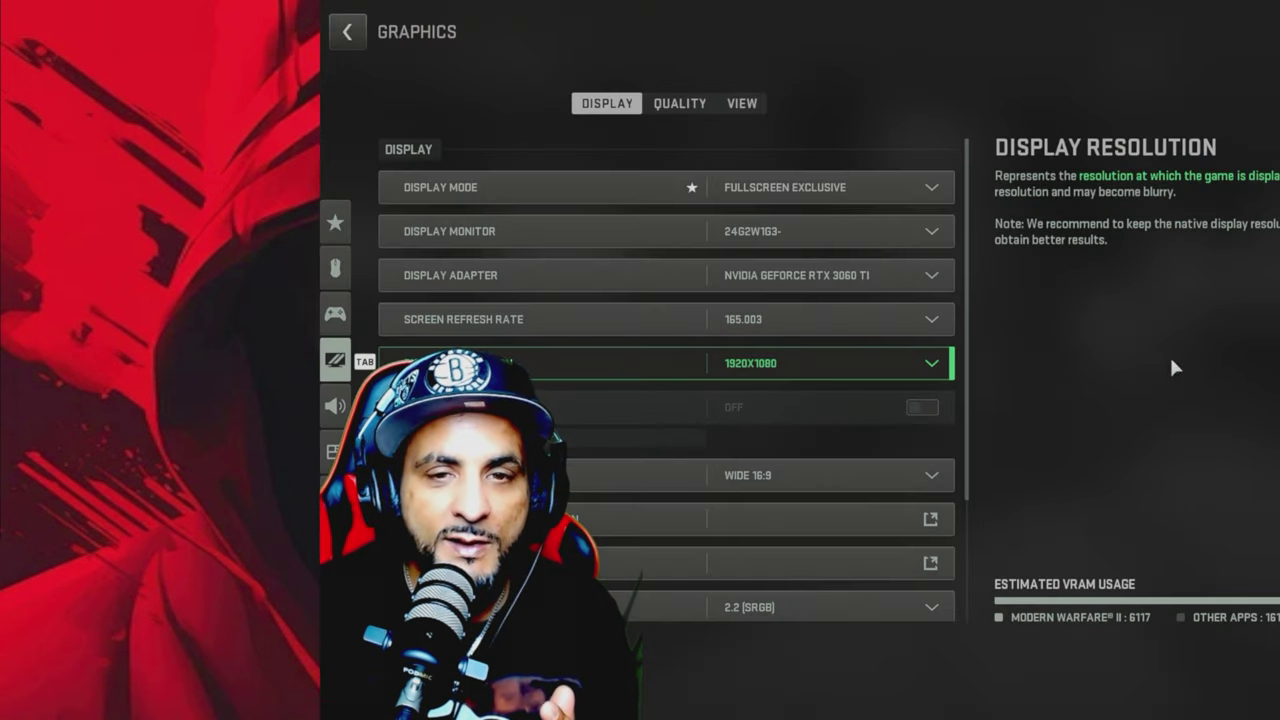
{"action": "left_click", "coordinate": [941, 364]}
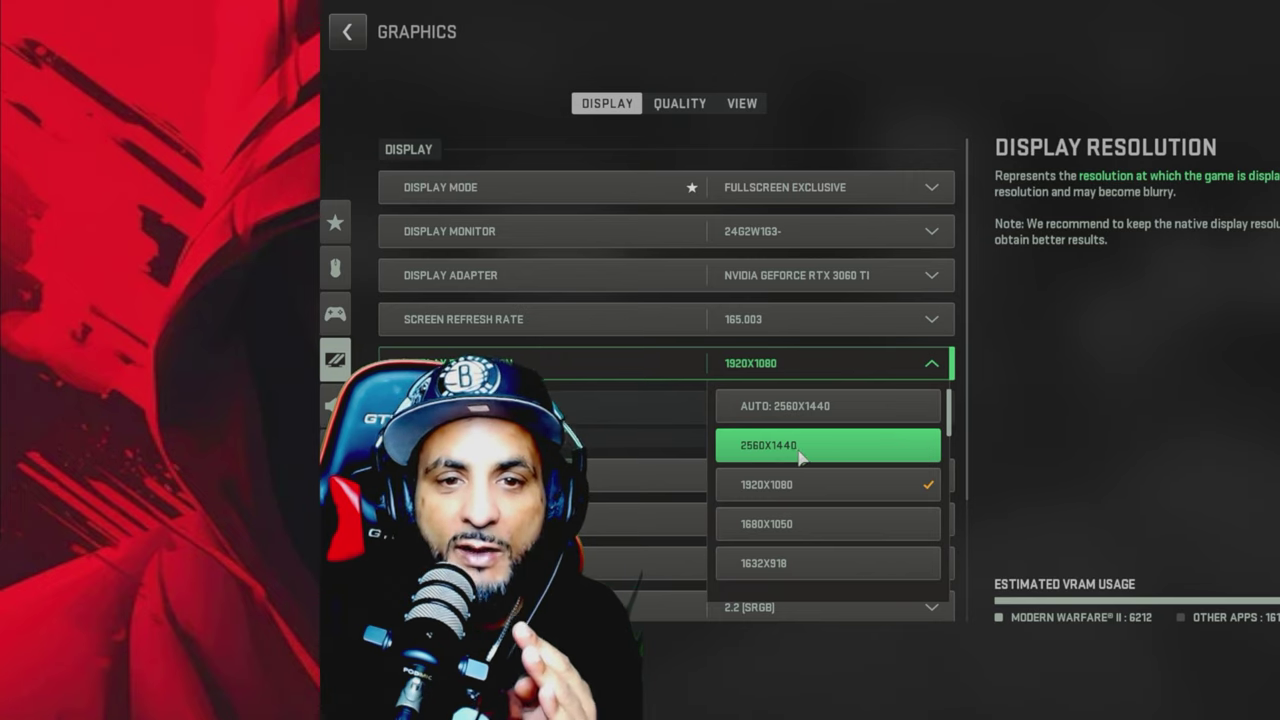
{"action": "left_click", "coordinate": [836, 455]}
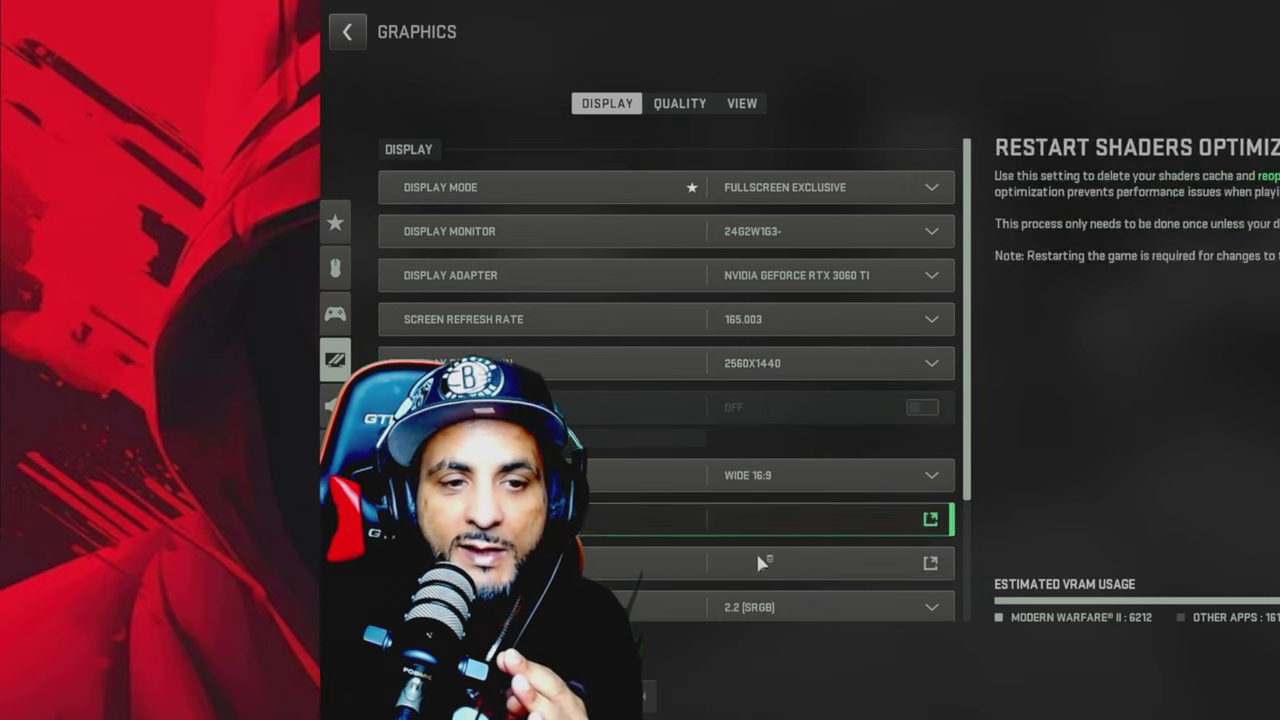